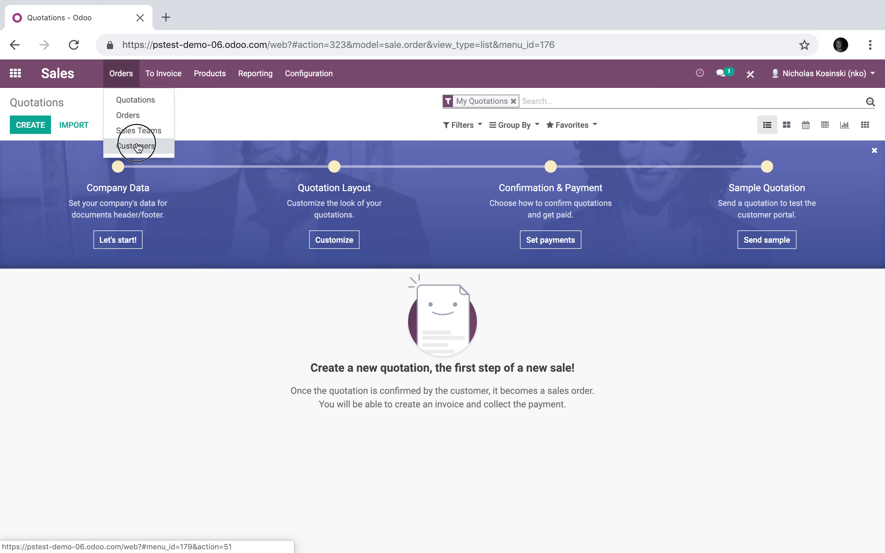
- Create and save a new test customer, entering the customer's name
click(41, 125)
text(John Doe)
click(24, 123)
- In Studio, add a Selection field below Tax ID with values A, B, C and D
click(750, 77)
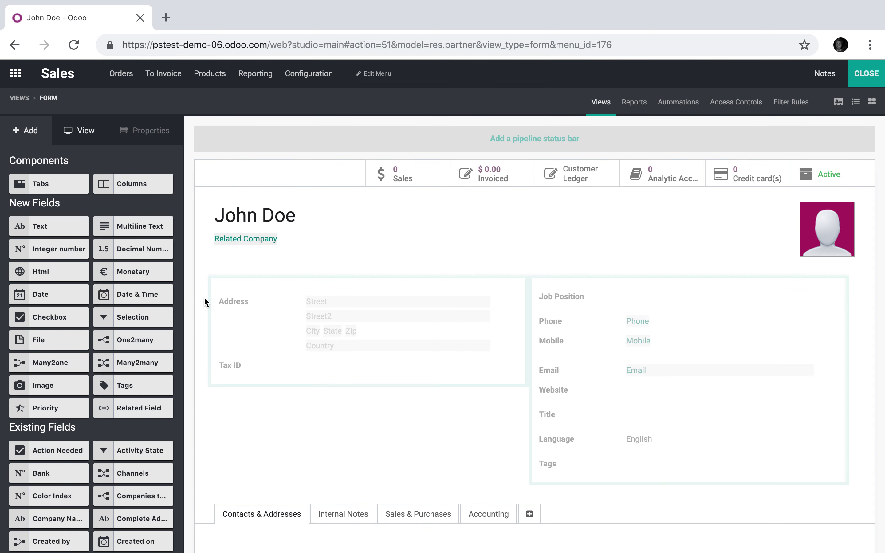
drag(151, 314, 360, 386)
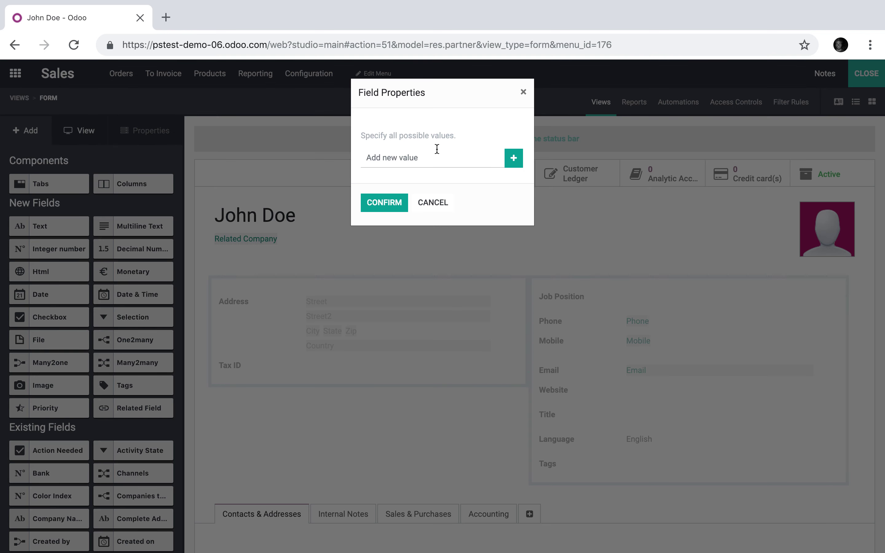
click(432, 158)
text(A)
key(Return)
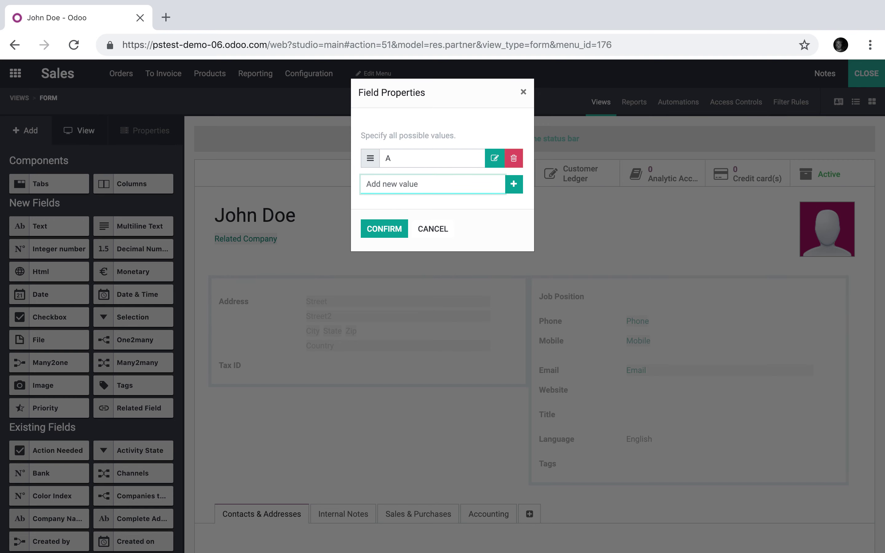
text(B)
key(Return)
text(C)
key(Return)
text(D)
key(Return)
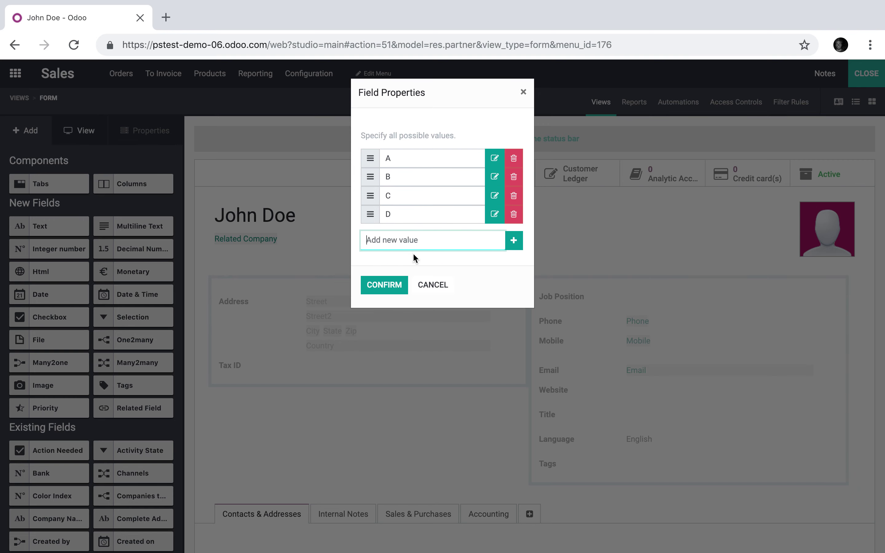
click(391, 280)
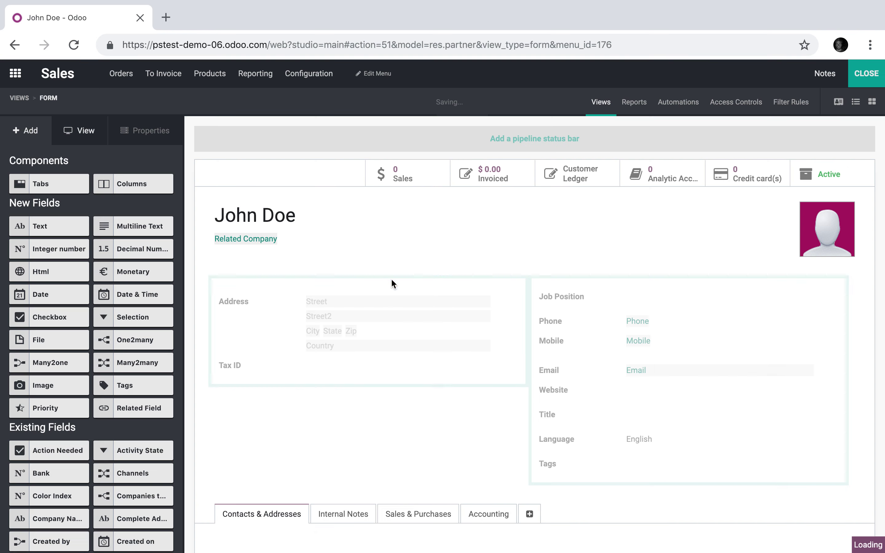
- Label the new selection field 'Customer Category' and close Studio
click(267, 381)
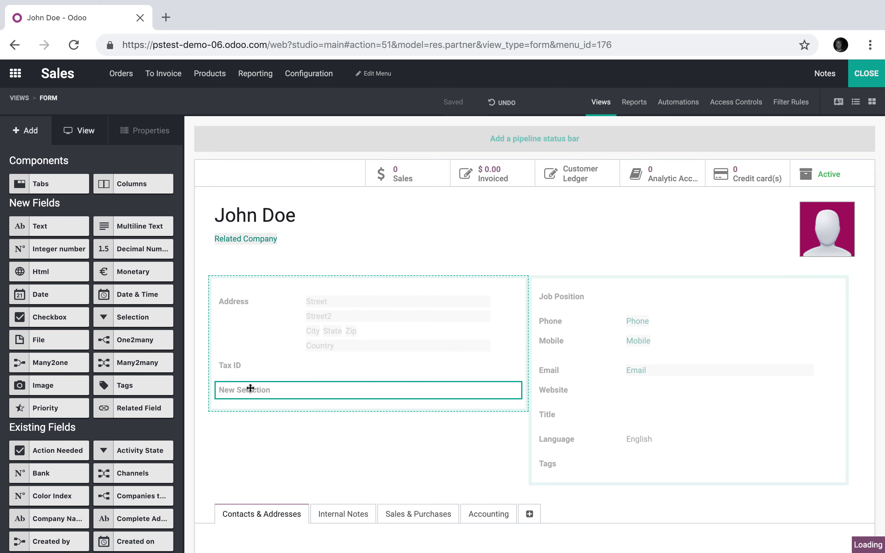
triple_click(73, 247)
text(Customer Category)
click(275, 456)
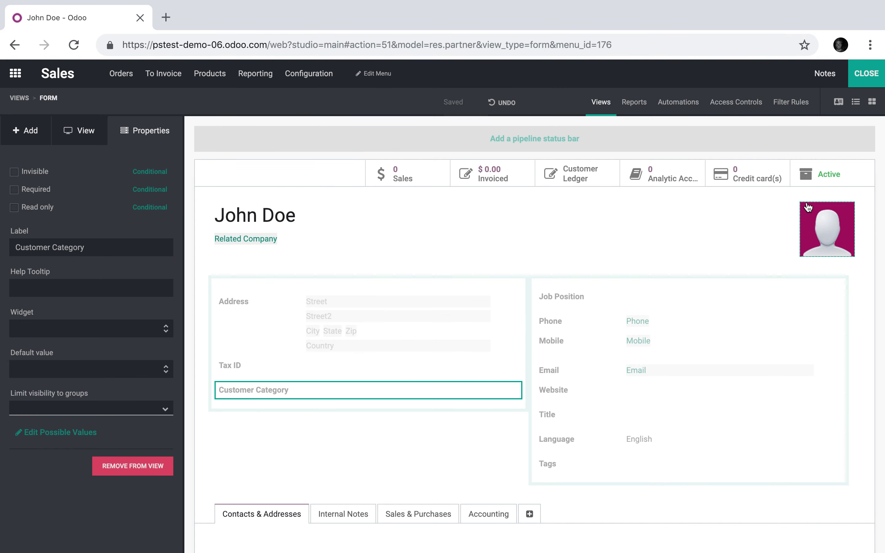
click(871, 81)
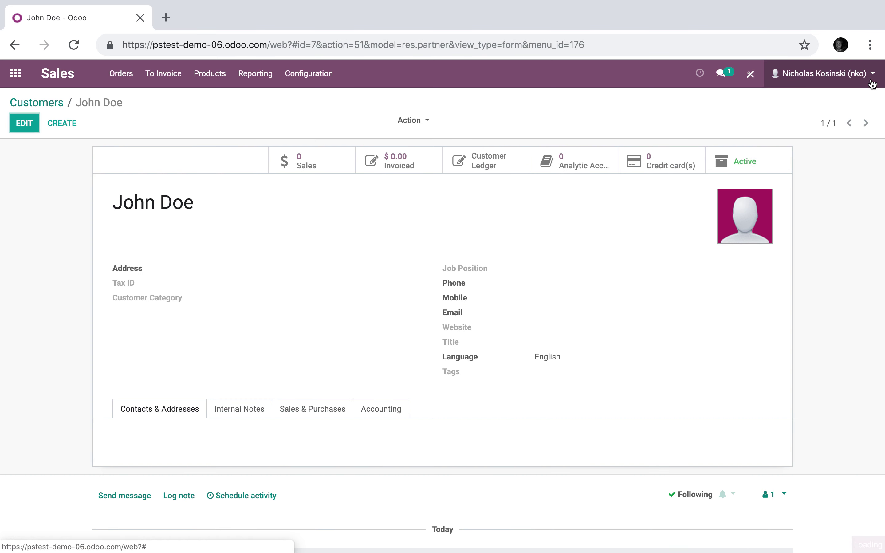
- Save the customer again, leaving Customer Category empty
click(23, 123)
click(277, 352)
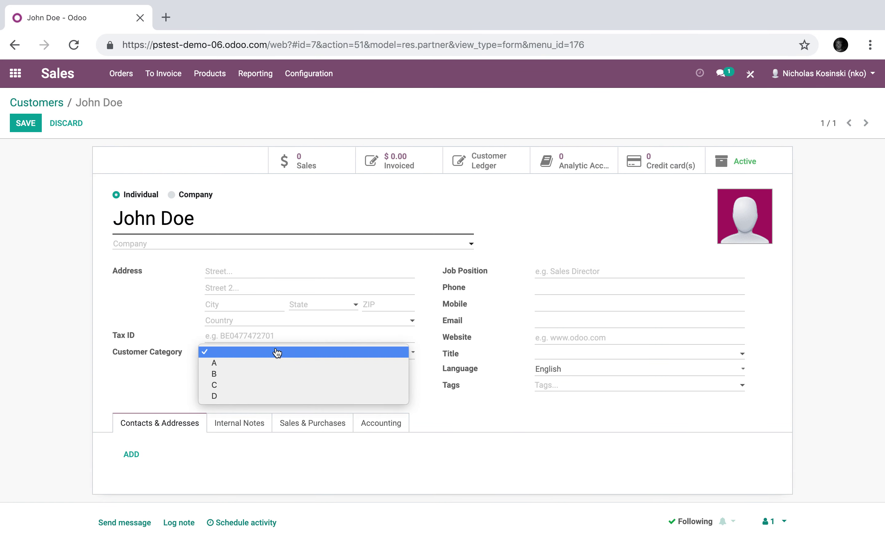
click(26, 131)
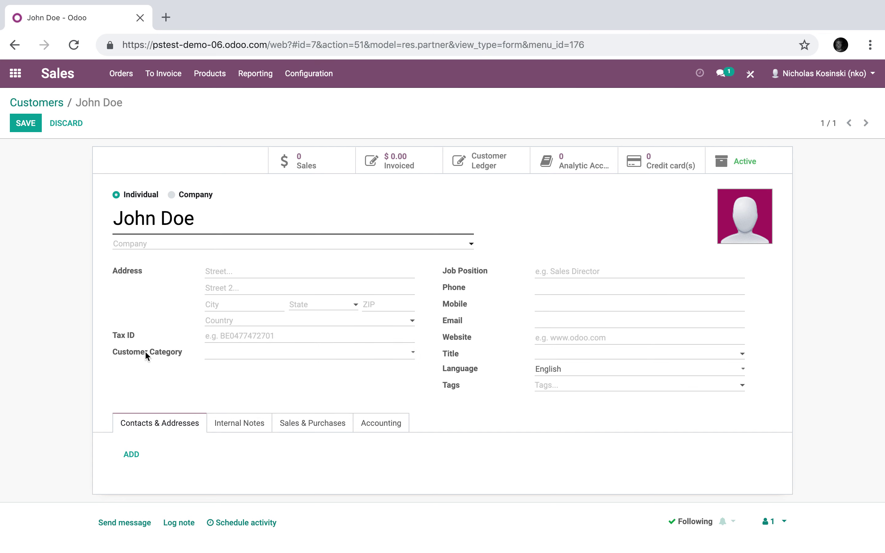
click(26, 125)
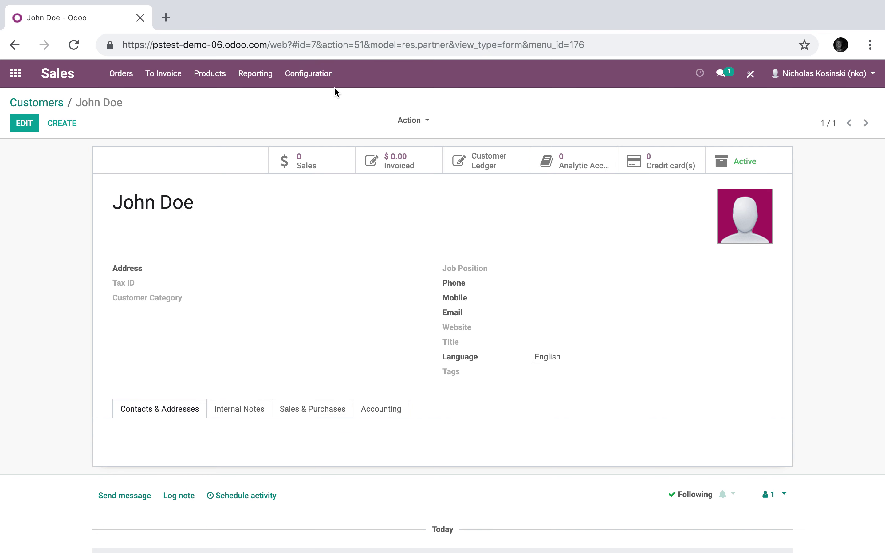
- Create and save a new pricelist named 'Category A Pricing'
click(315, 77)
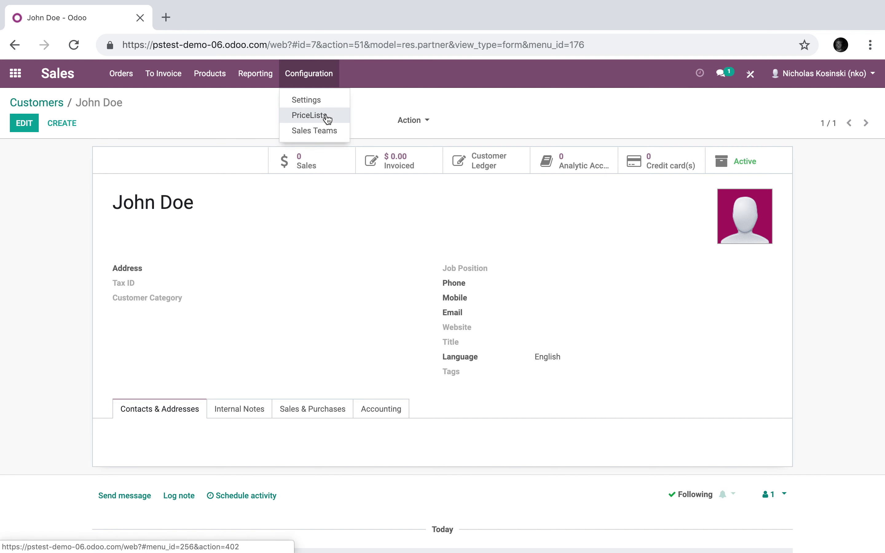
click(326, 117)
click(48, 132)
text(Category A Pricing)
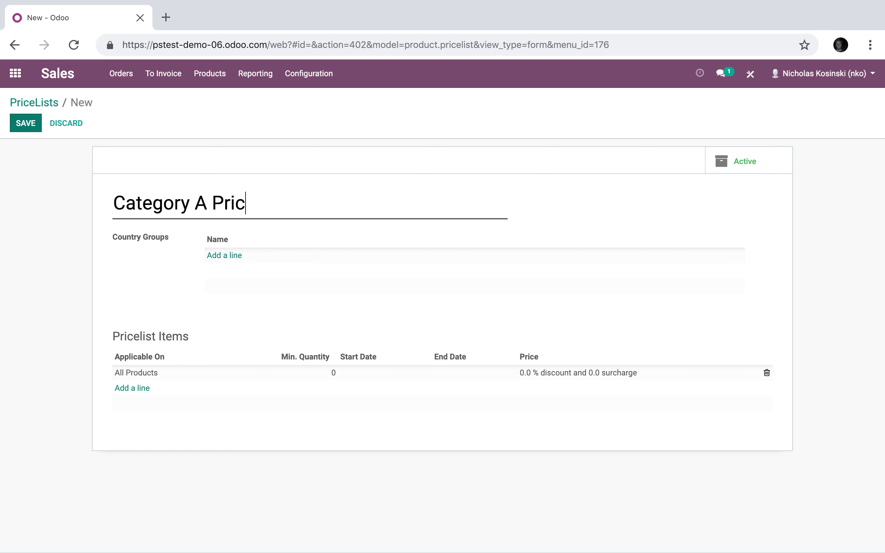
click(22, 124)
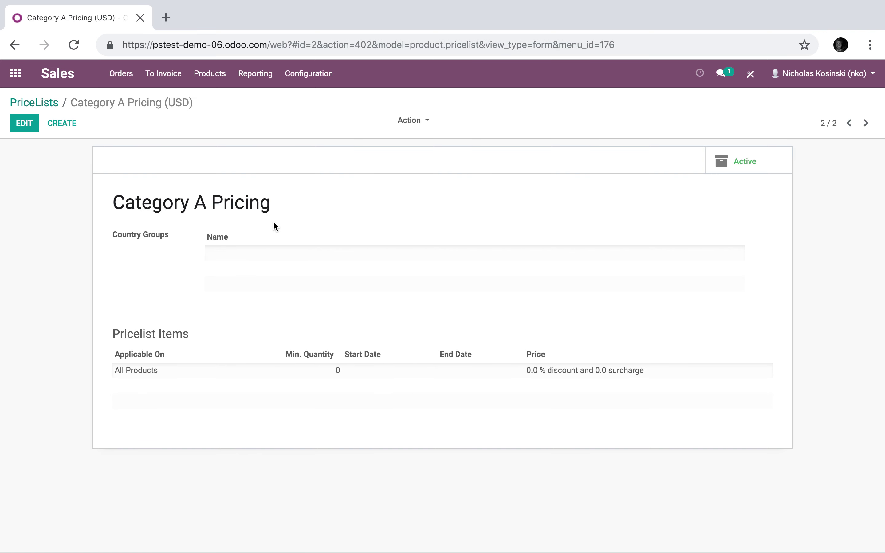
click(121, 75)
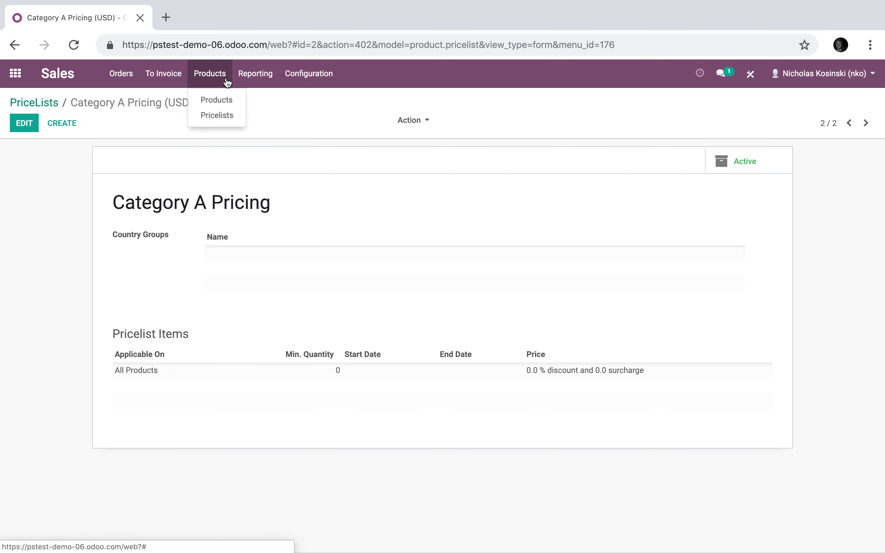
- Create and save Product X as a storable product with sales price 100 and cost 50
click(214, 96)
click(25, 128)
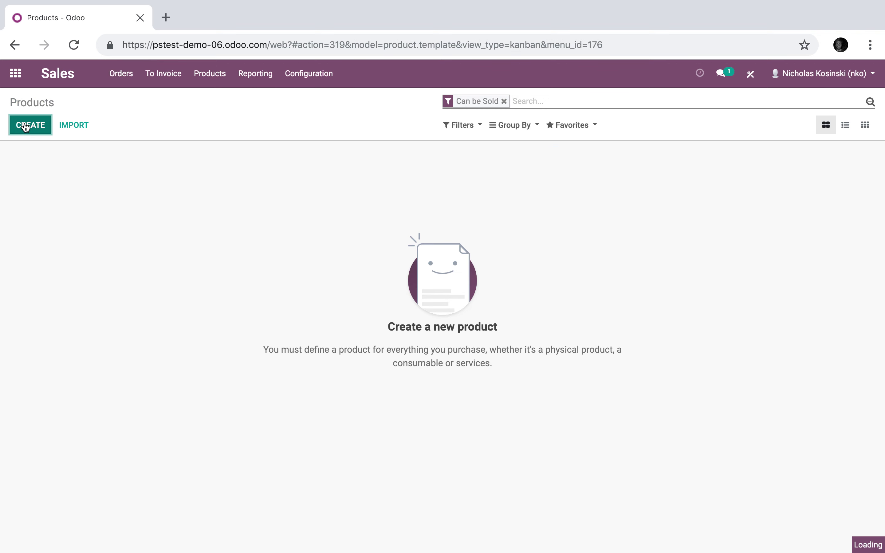
text(Product X)
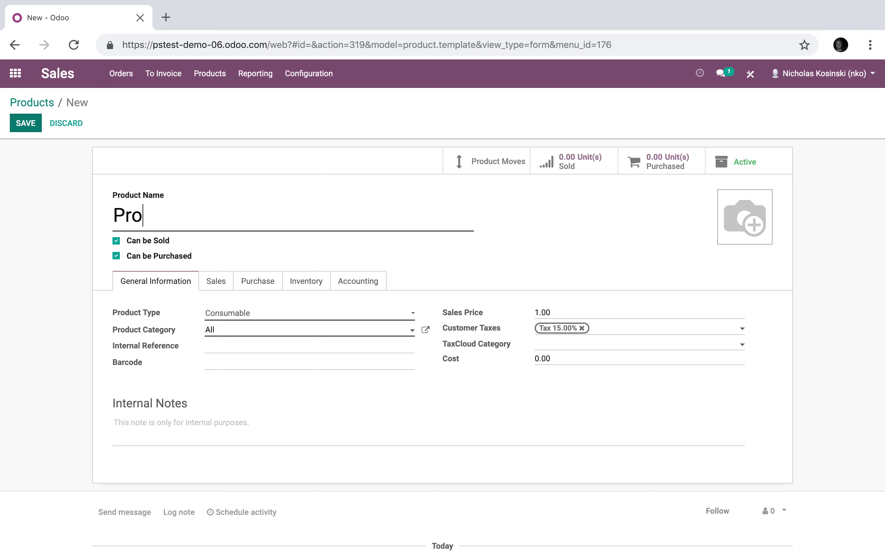
click(558, 314)
text(9)
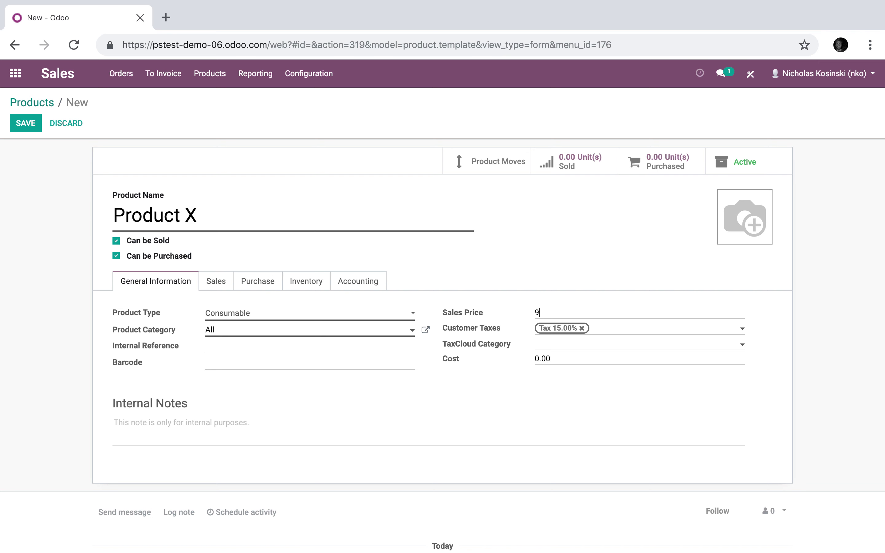
text(9.9)
text(100)
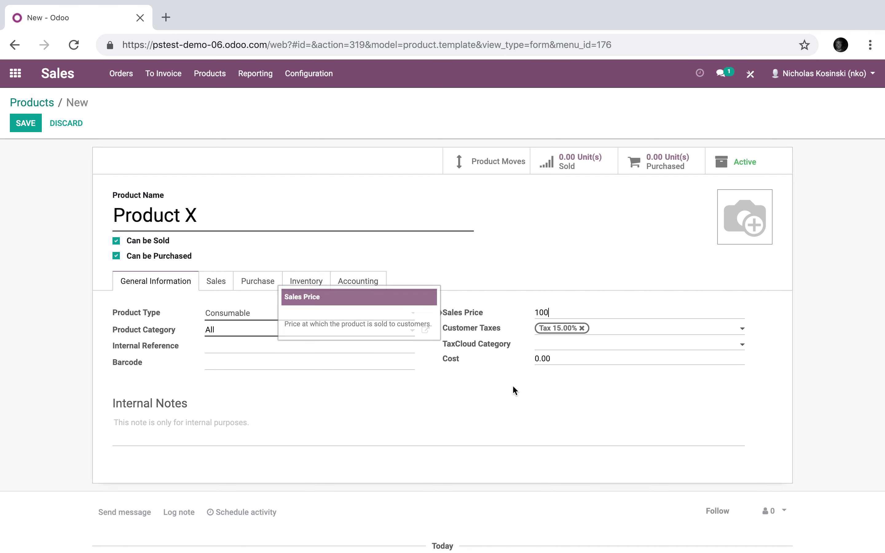
click(527, 412)
click(486, 361)
text(5)
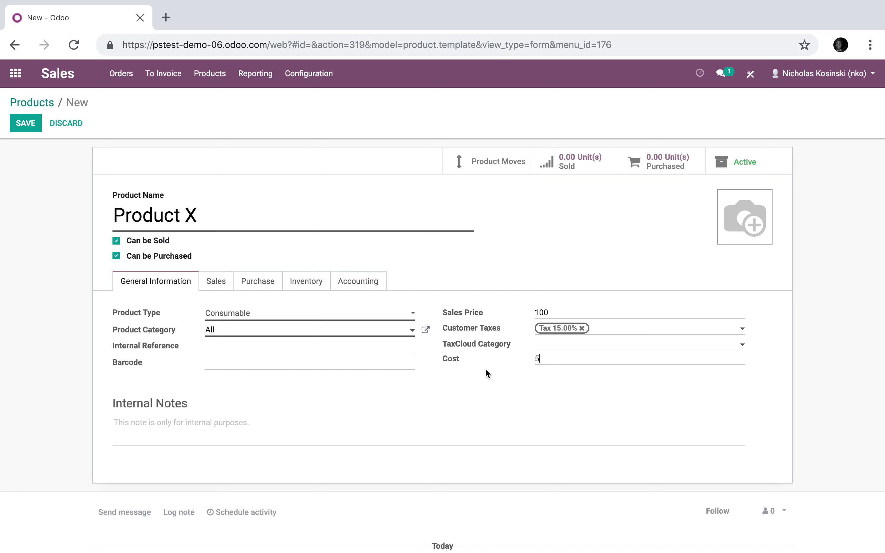
text(0)
click(225, 313)
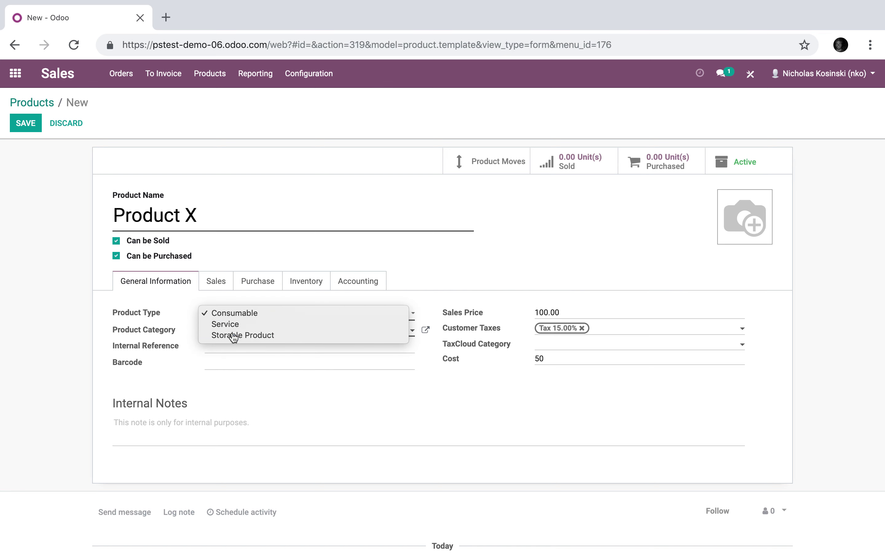
click(278, 336)
click(30, 126)
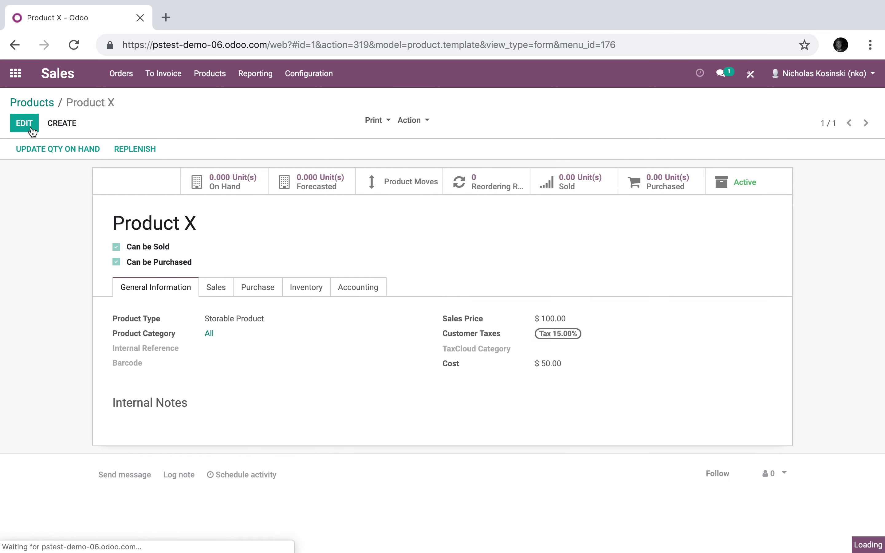
click(318, 85)
- Open the Category A Pricing pricelist for editing and its All Products pricing rule
click(329, 131)
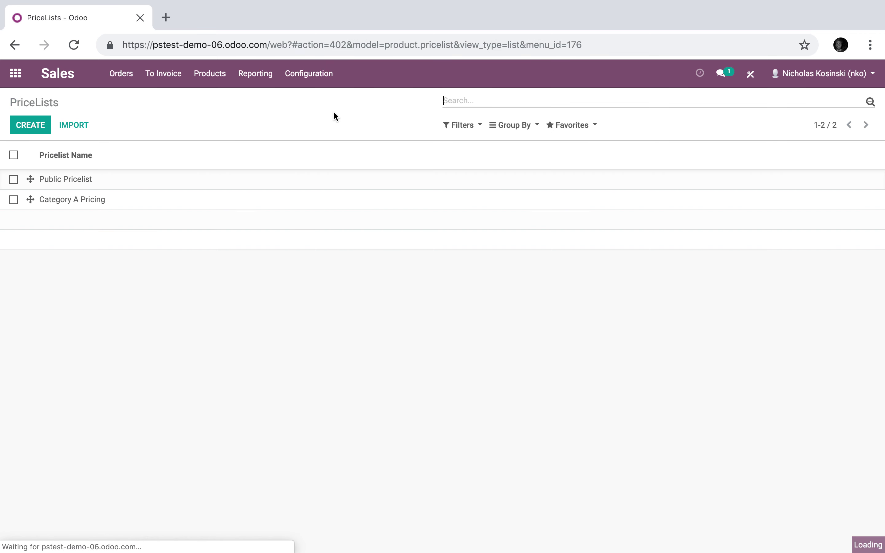
click(156, 200)
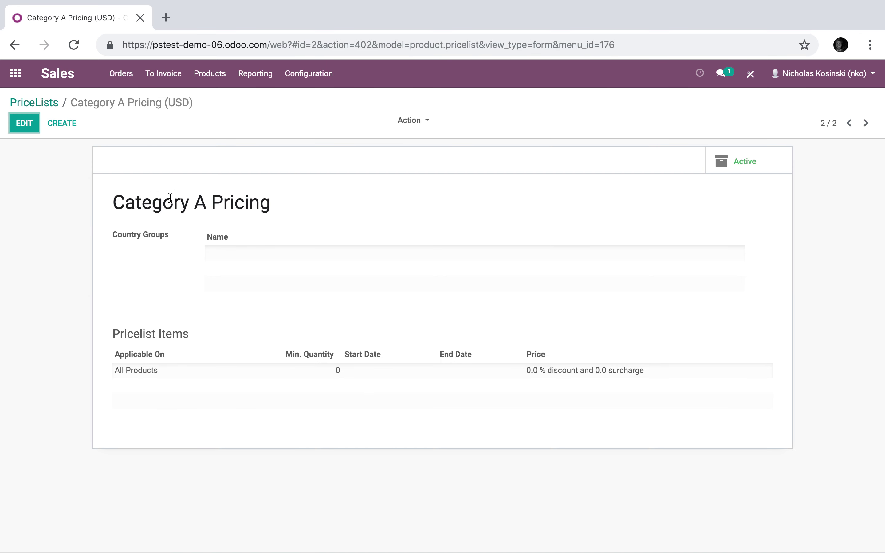
click(28, 134)
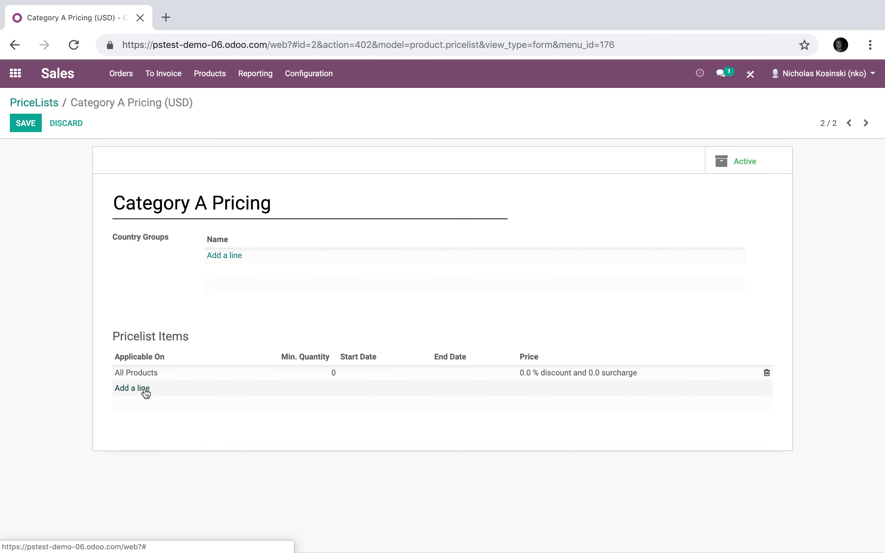
click(146, 373)
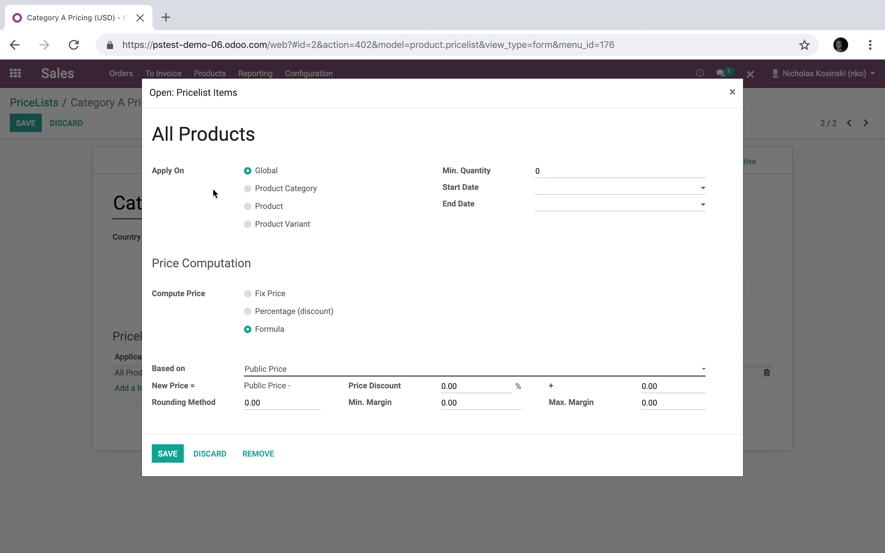
- Apply the rule to Product X, based on Cost with a -50 price discount
click(257, 209)
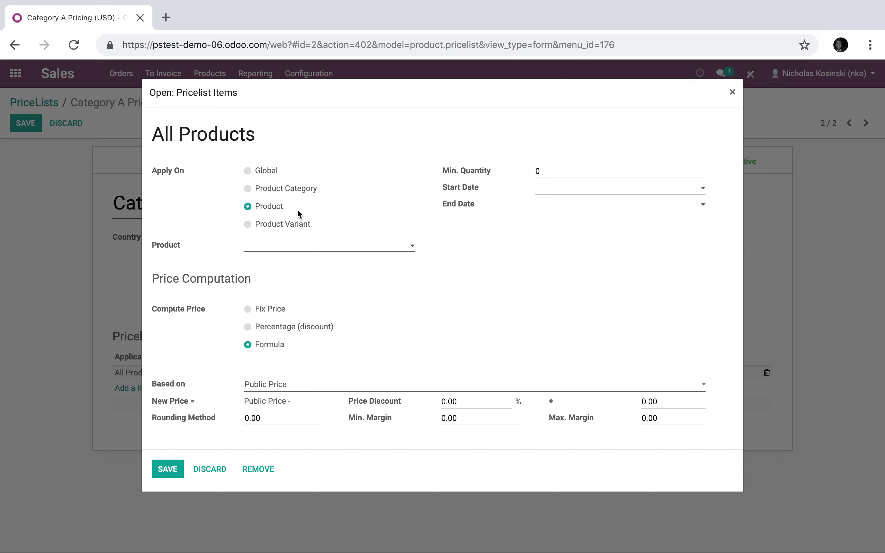
click(259, 248)
click(301, 263)
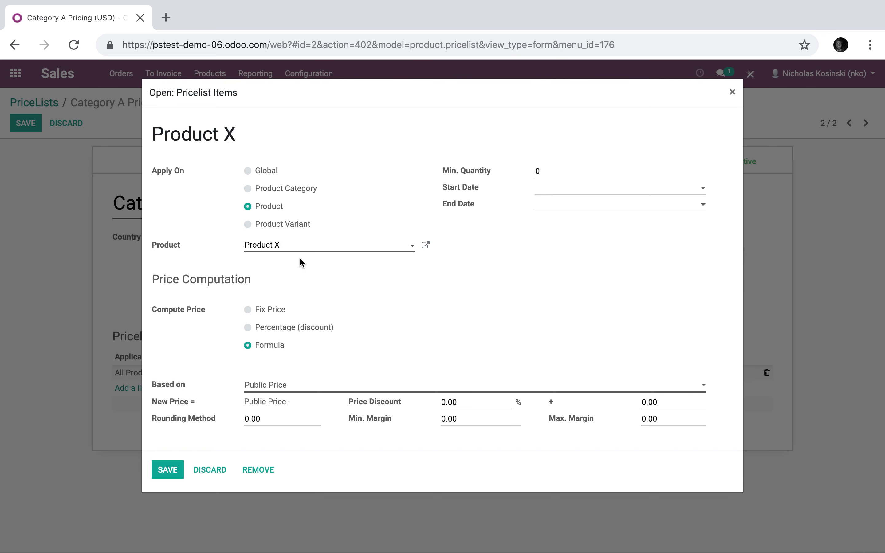
click(252, 388)
click(289, 397)
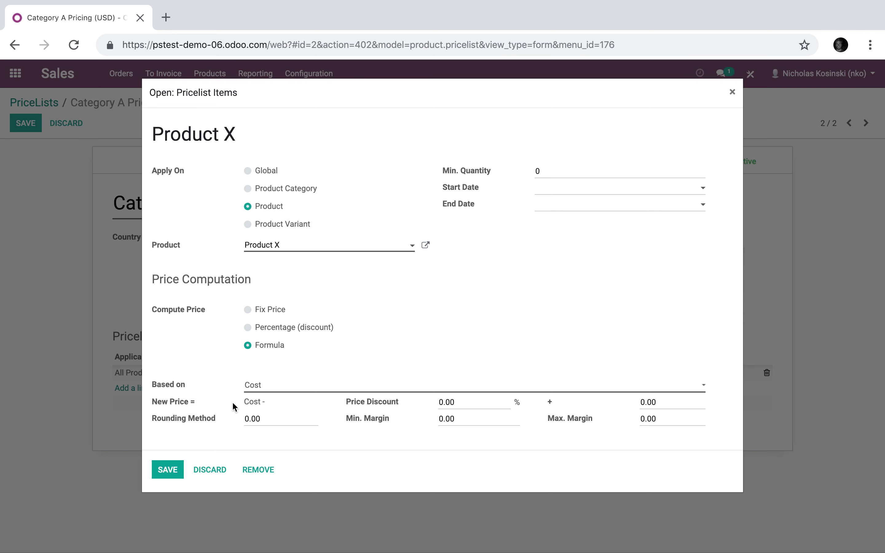
click(479, 406)
text(-50)
click(664, 402)
- Clear the 5.00 surcharge and 100 maximum margin on the Product X rule
text(5.00)
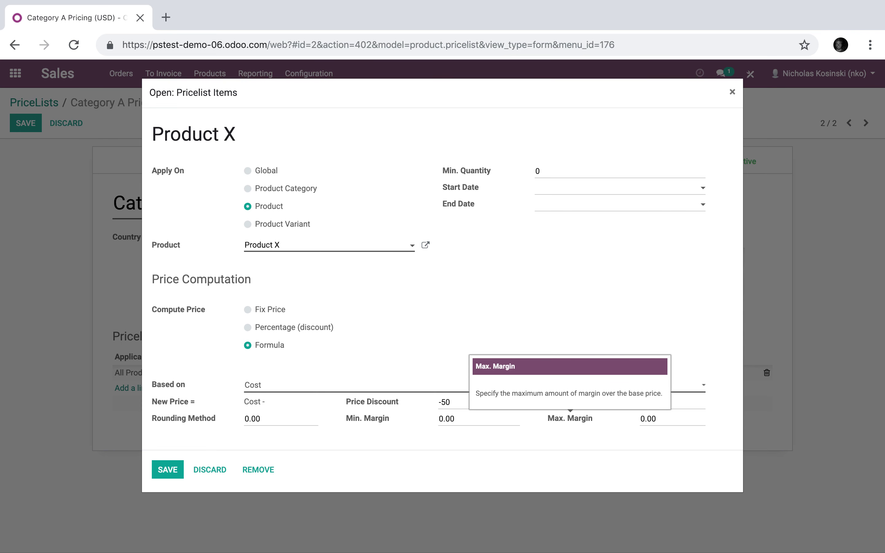
click(680, 402)
key(BackSpace)
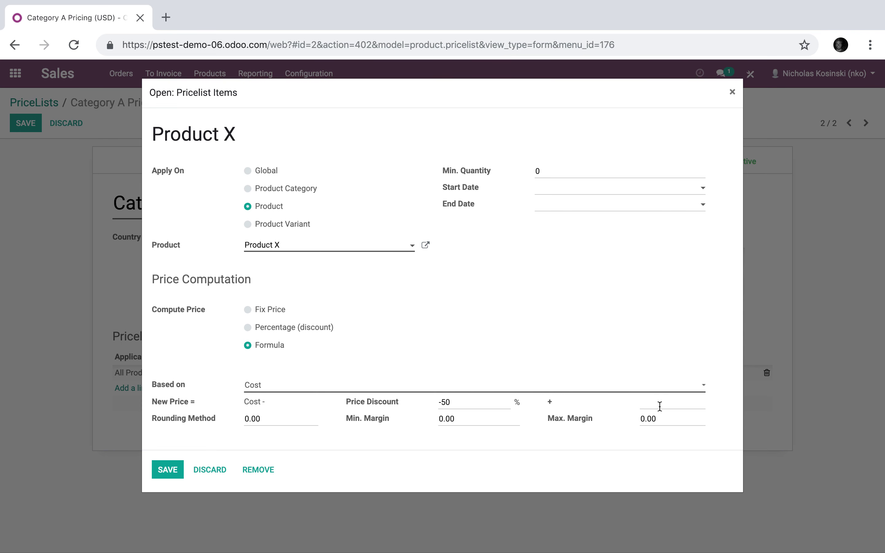
click(293, 420)
click(468, 418)
text(5)
drag(669, 421, 637, 421)
key(BackSpace)
click(281, 388)
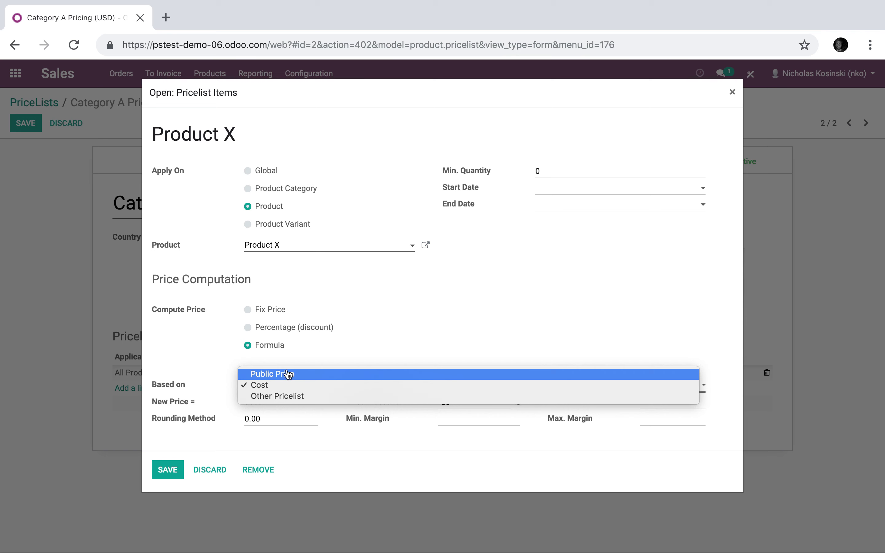
- Return the rule's basis to Cost and enter a 50 percentage discount
click(308, 374)
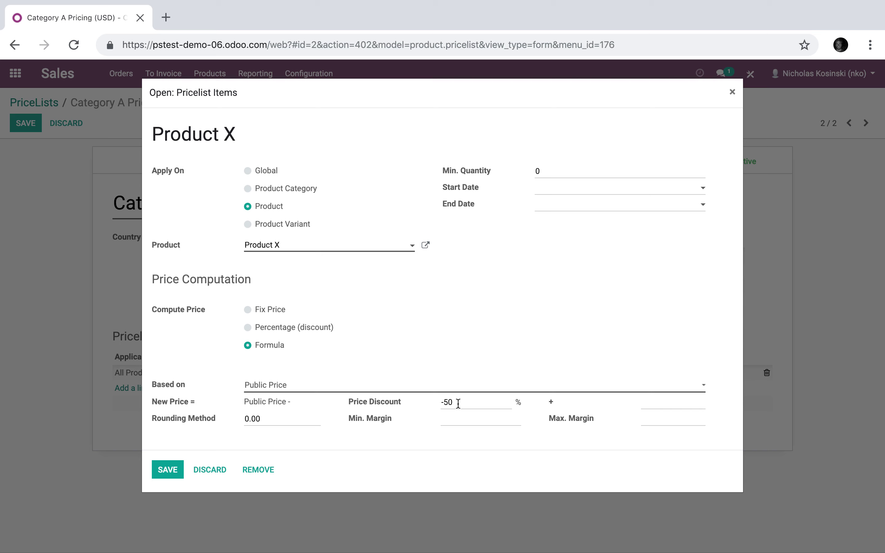
click(393, 390)
click(395, 397)
click(276, 329)
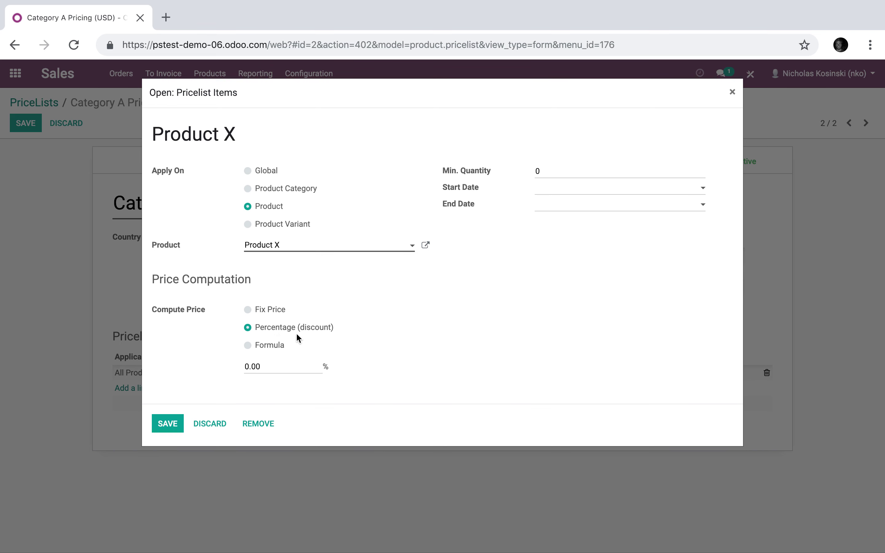
click(277, 365)
text(-50)
triple_click(277, 365)
text(50)
- Keep formula pricing, reset minimum quantity to 0, and save the Product X rule
click(547, 171)
text(100)
click(278, 311)
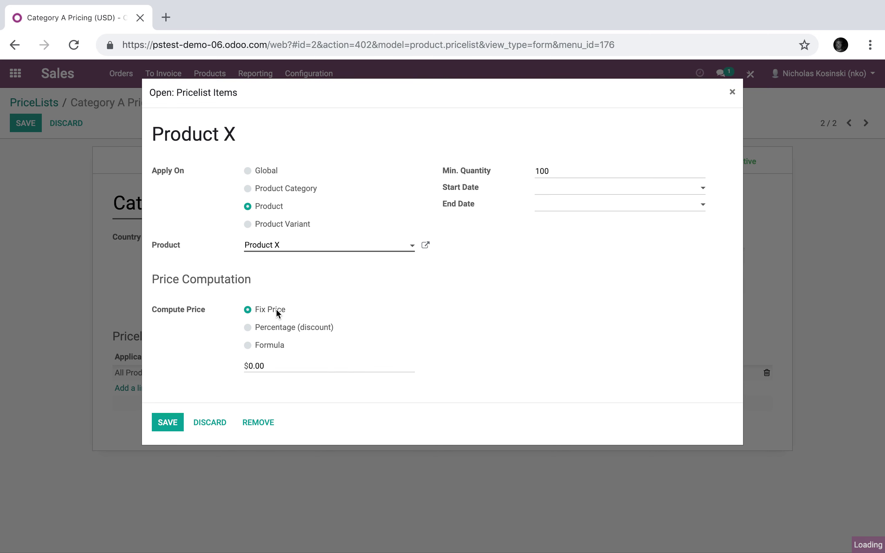
click(275, 346)
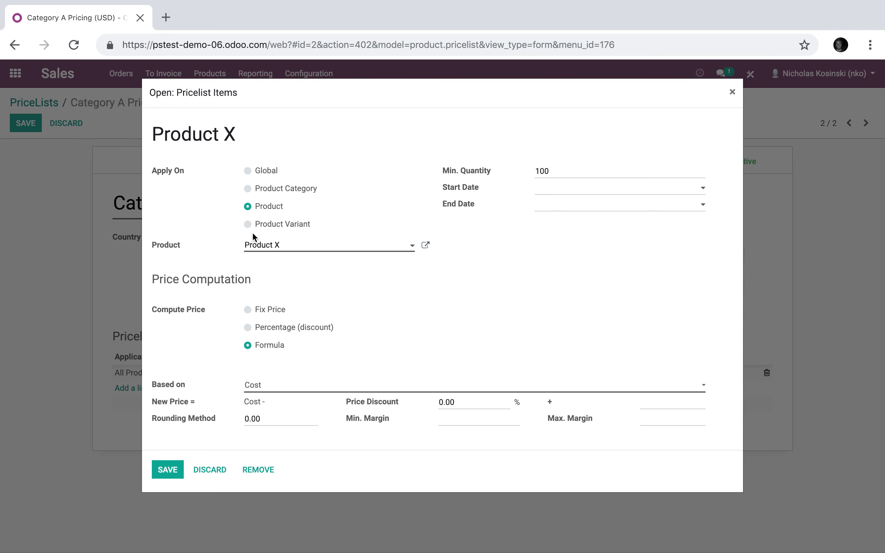
double_click(571, 170)
text(0.)
double_click(479, 402)
text(0)
click(165, 472)
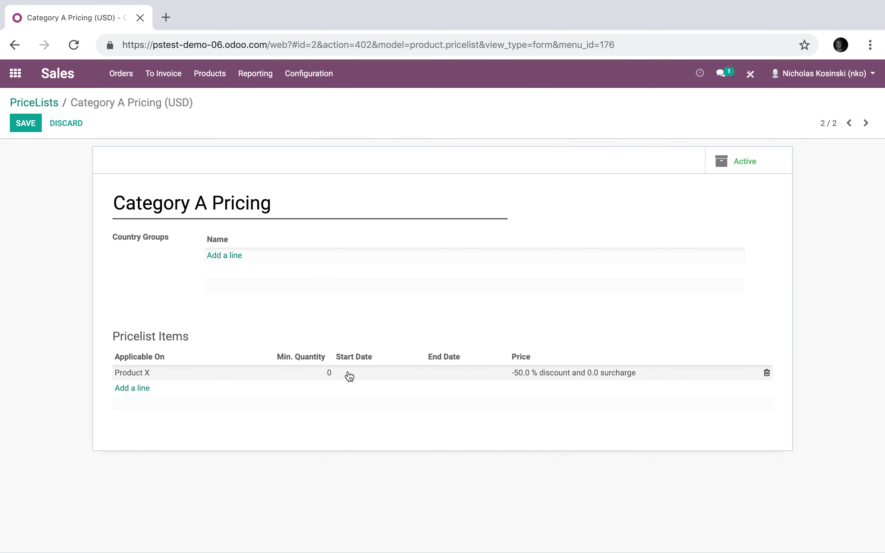
- Save the Category A Pricing pricelist
click(26, 129)
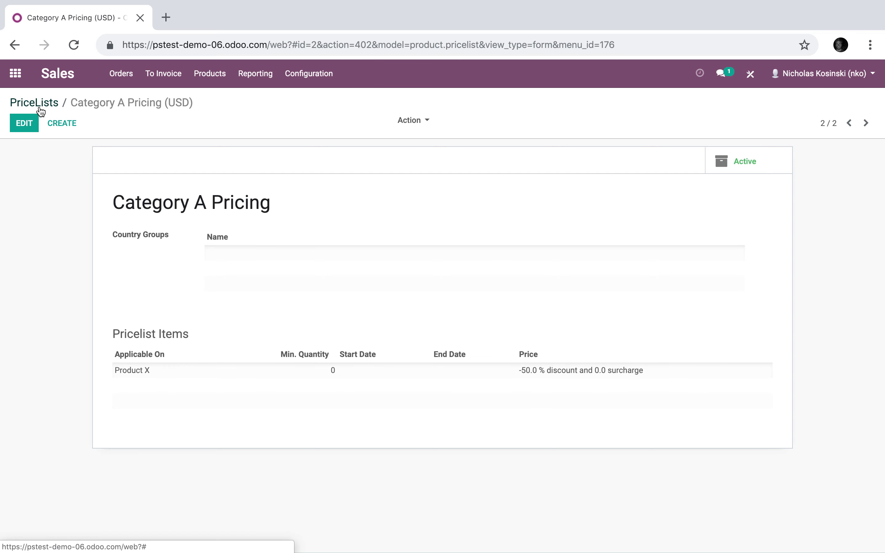
drag(115, 201, 271, 201)
click(277, 205)
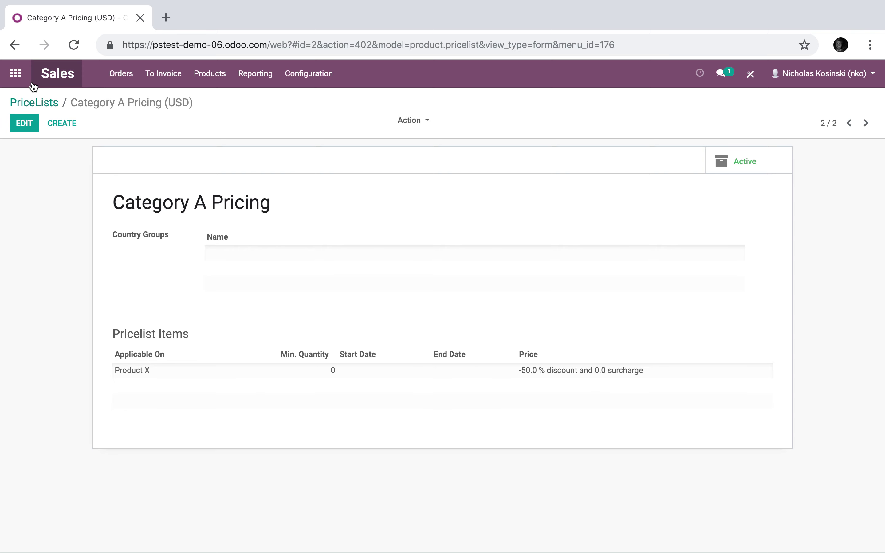
- Open the test customer's record from Customers and customise it in Studio
click(163, 73)
click(127, 144)
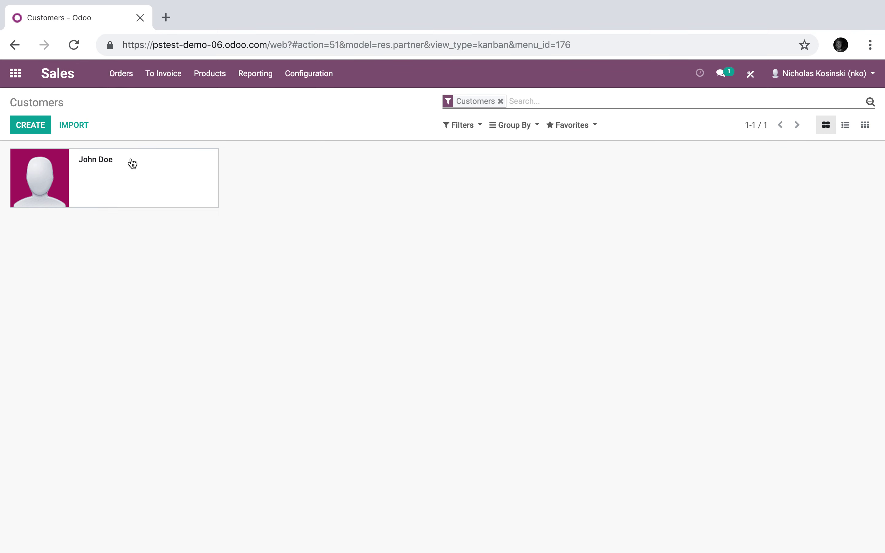
click(134, 175)
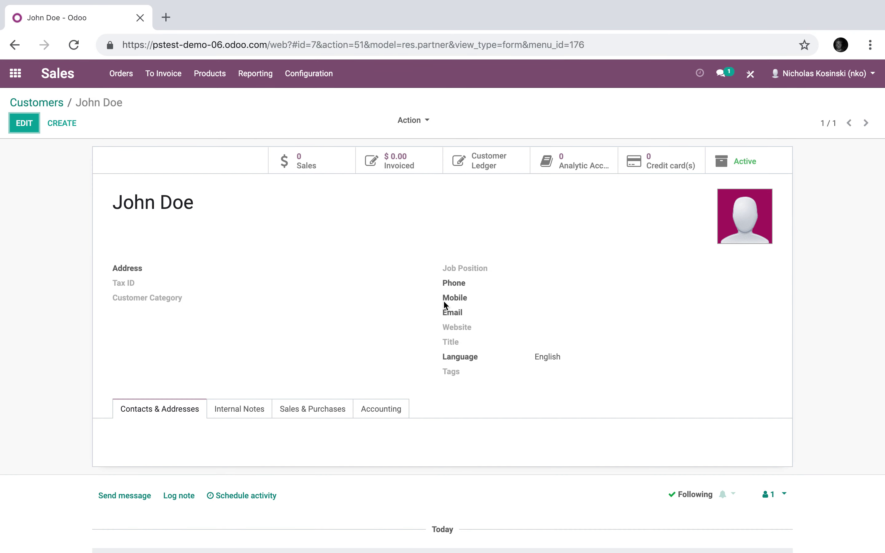
click(751, 75)
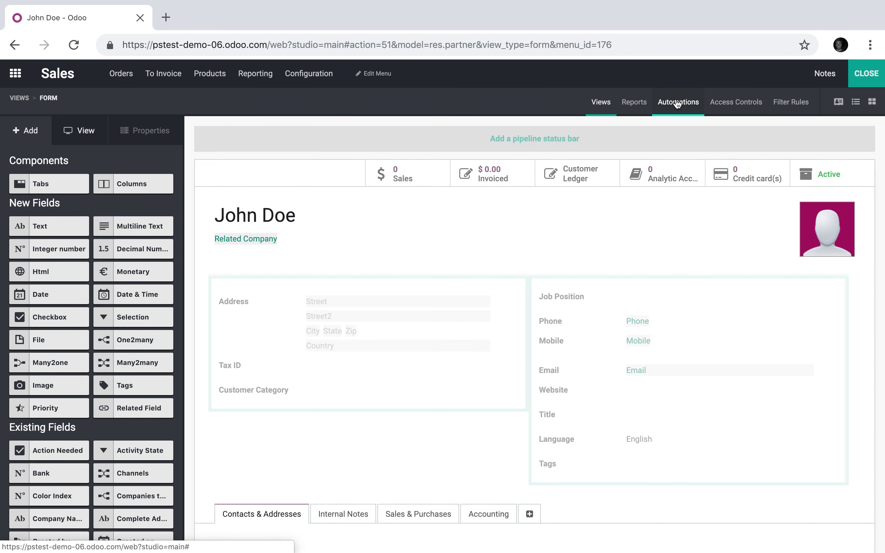
- Create a Contact automated action 'Category Pricing' triggered On Update and open its domain
click(677, 104)
click(31, 153)
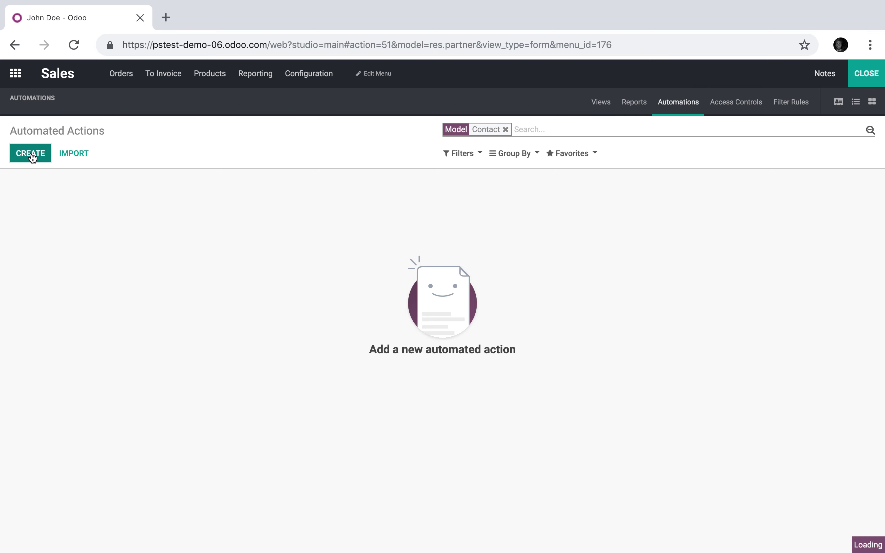
text(Categor)
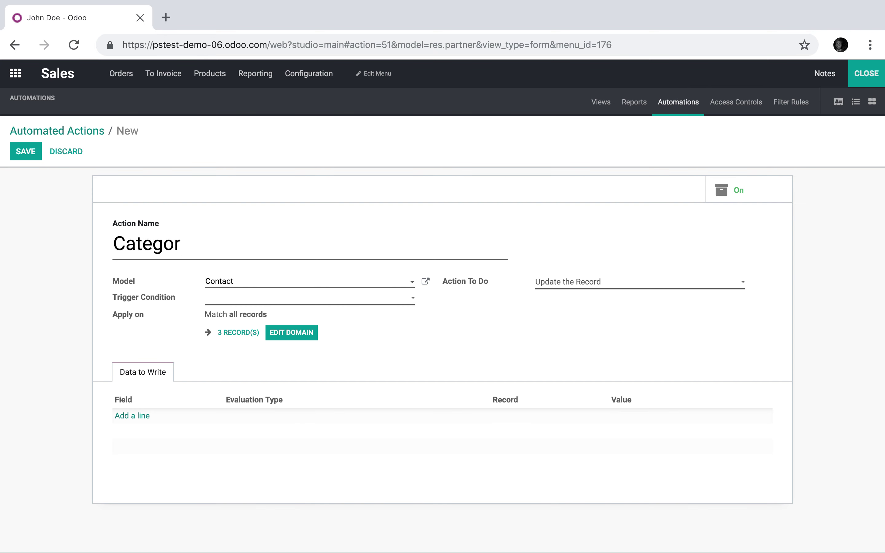
text(y Pricing)
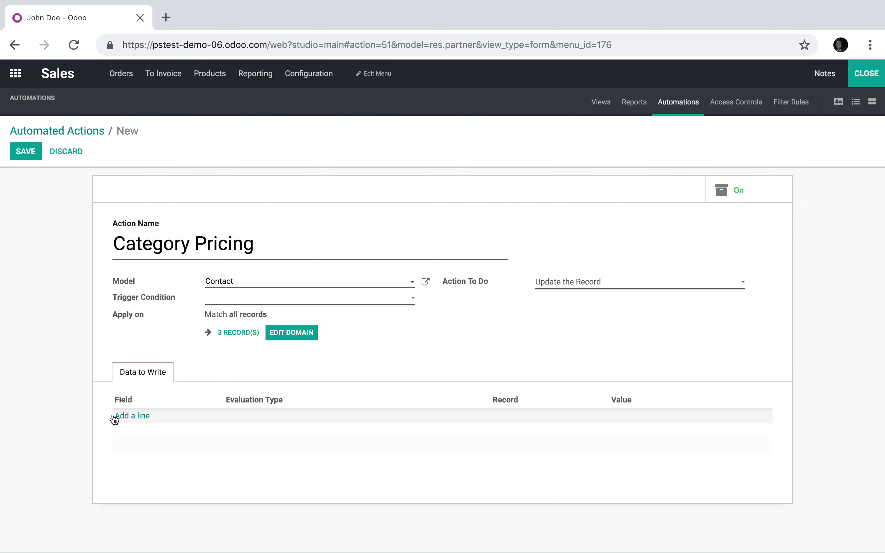
click(259, 300)
click(293, 306)
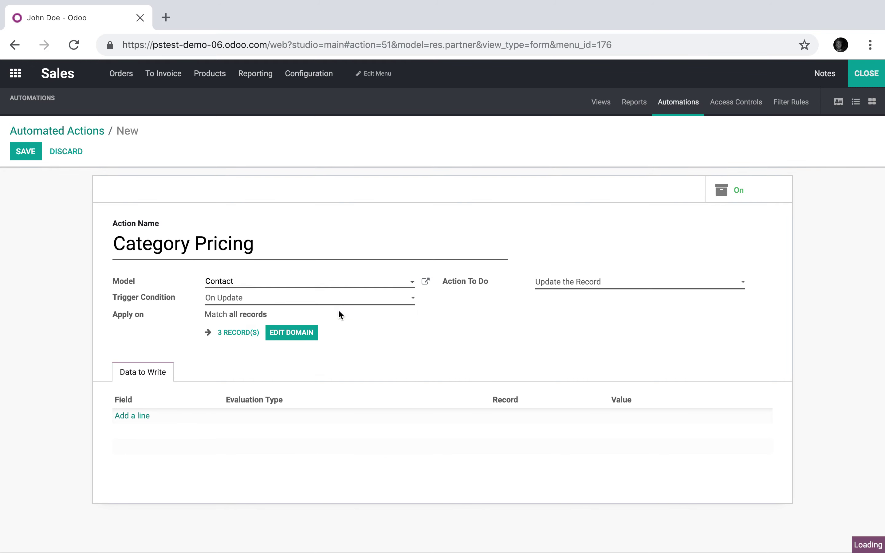
click(295, 369)
- Restrict the action to contacts where Customer Category = A and save the domain
click(236, 131)
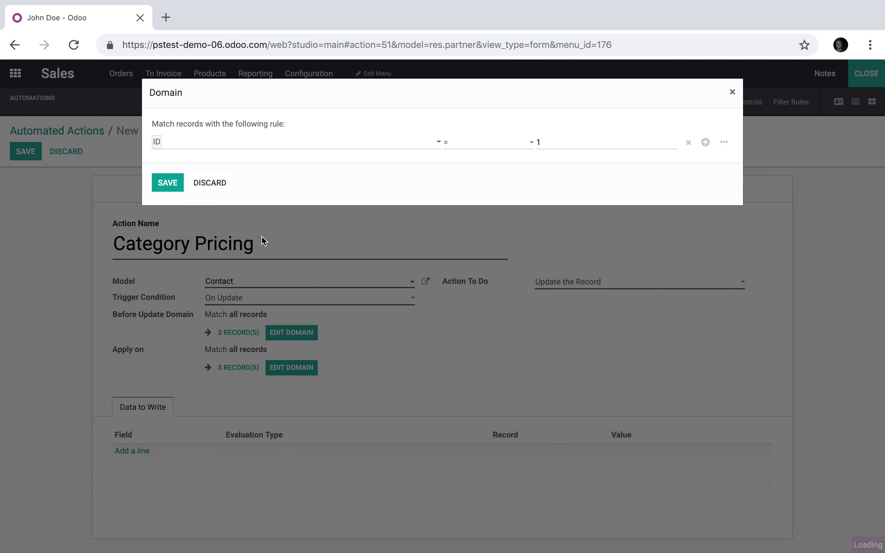
click(263, 142)
scroll(251, 326, down, 5)
scroll(251, 327, up, 5)
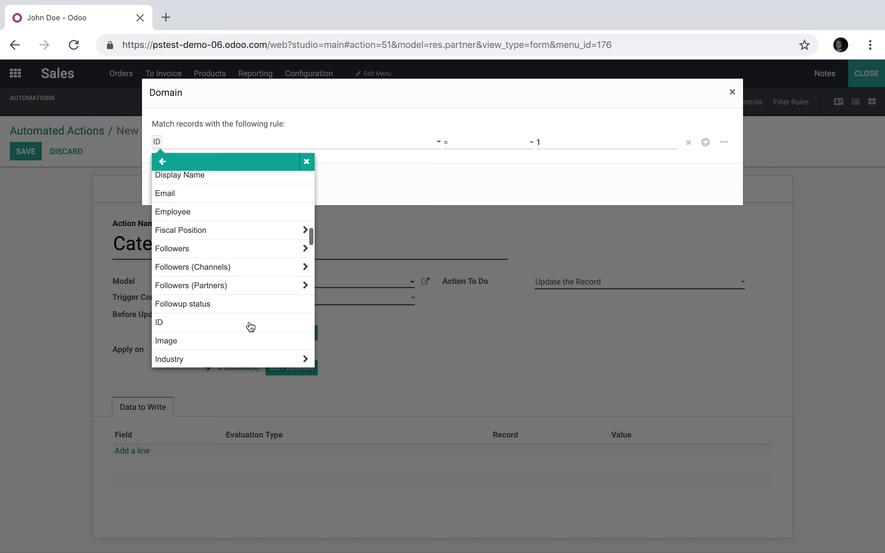
scroll(250, 326, up, 3)
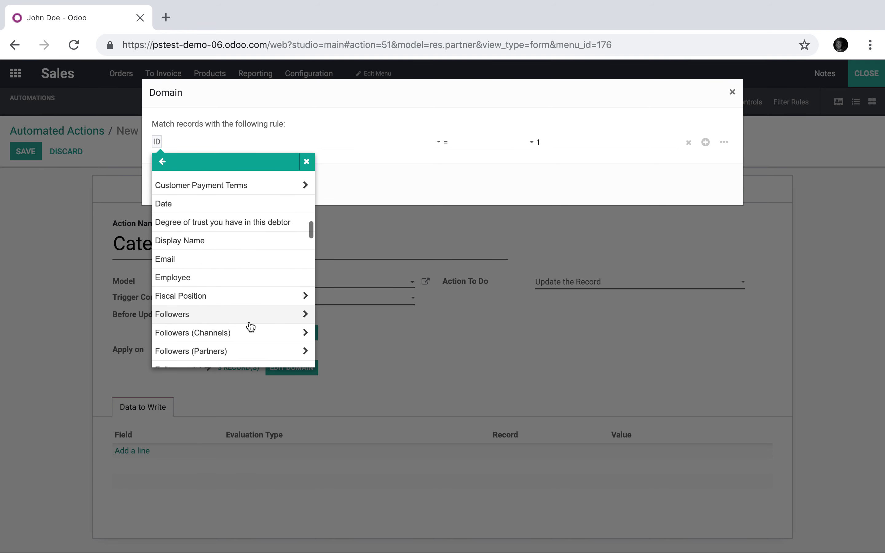
click(243, 211)
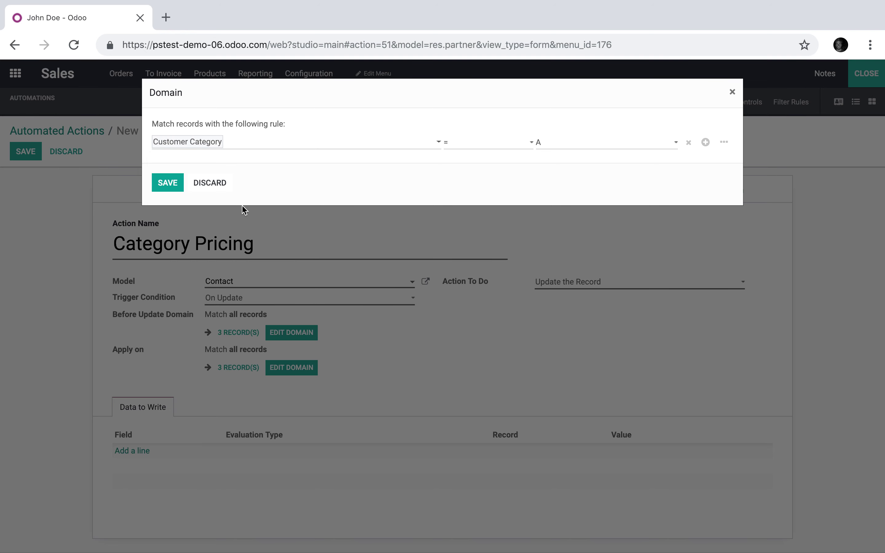
click(486, 150)
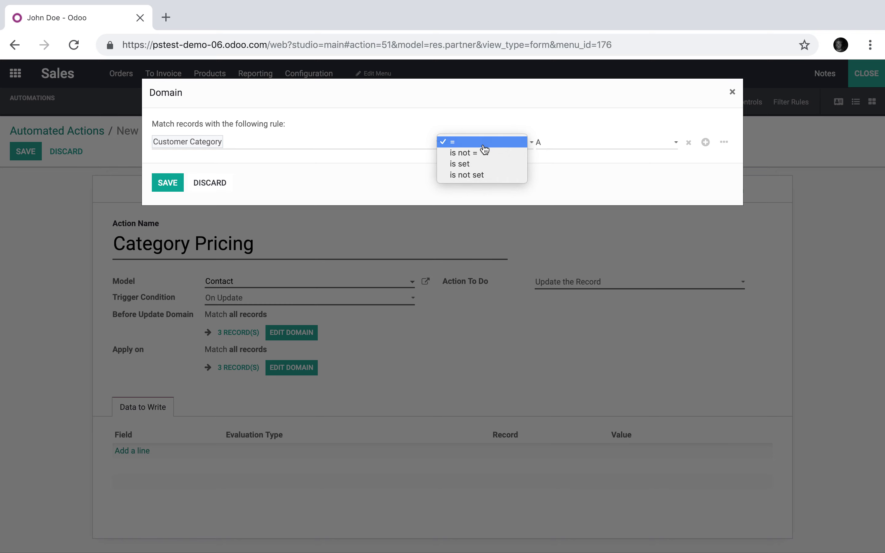
click(484, 146)
click(567, 143)
click(569, 142)
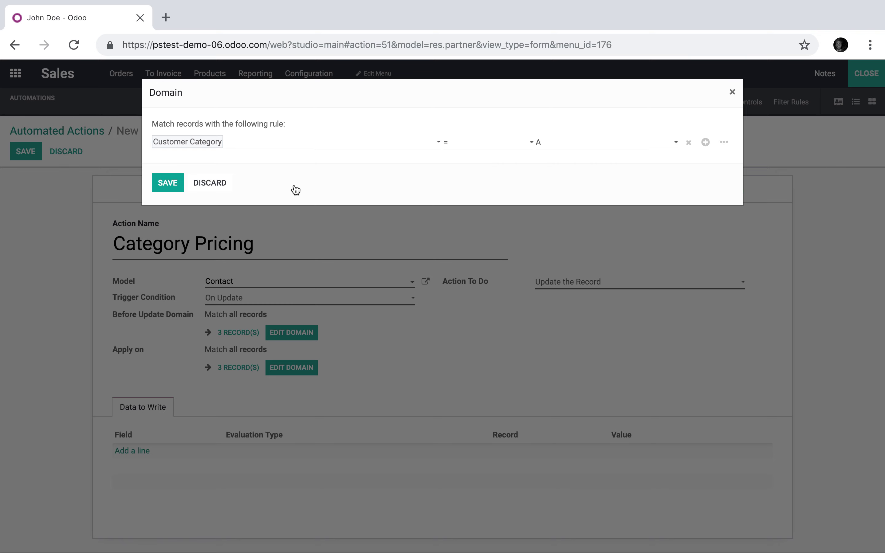
click(170, 187)
- Add a Data to Write line for the Pricelist field with Reference evaluation type
click(570, 285)
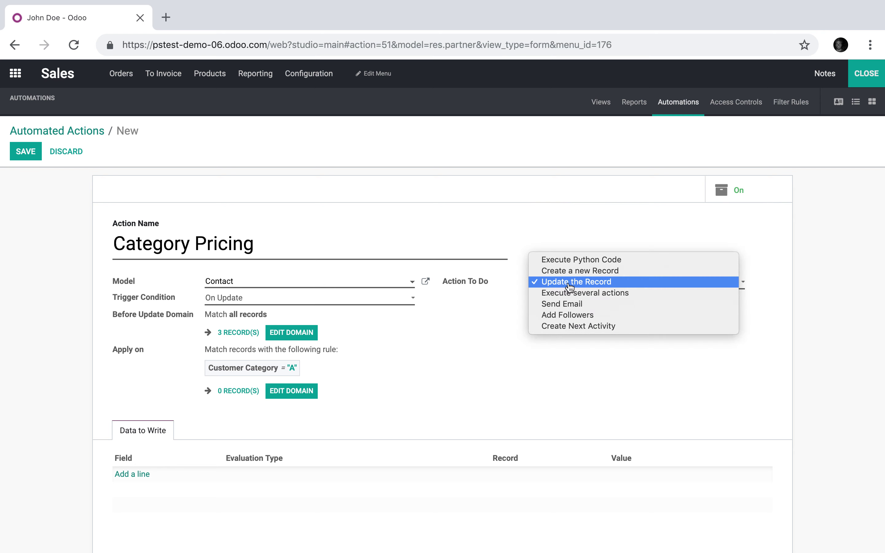
click(569, 286)
click(133, 475)
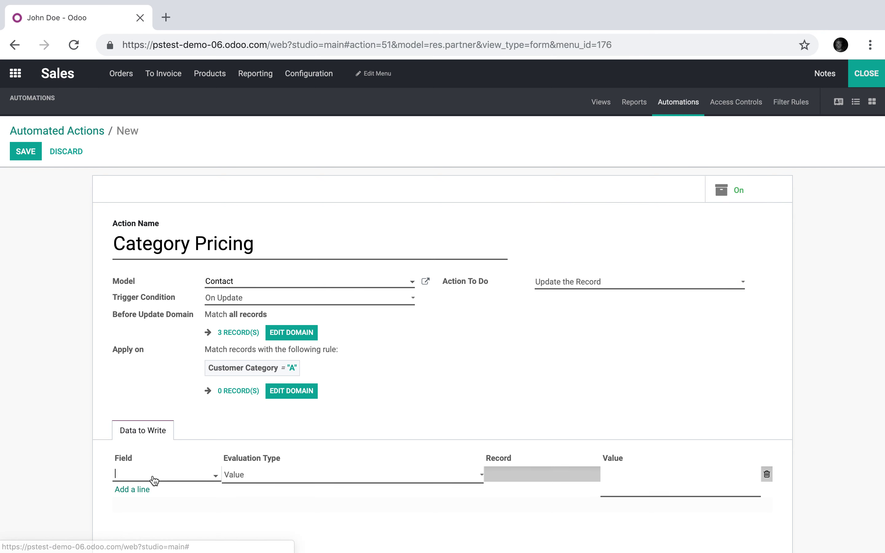
click(159, 475)
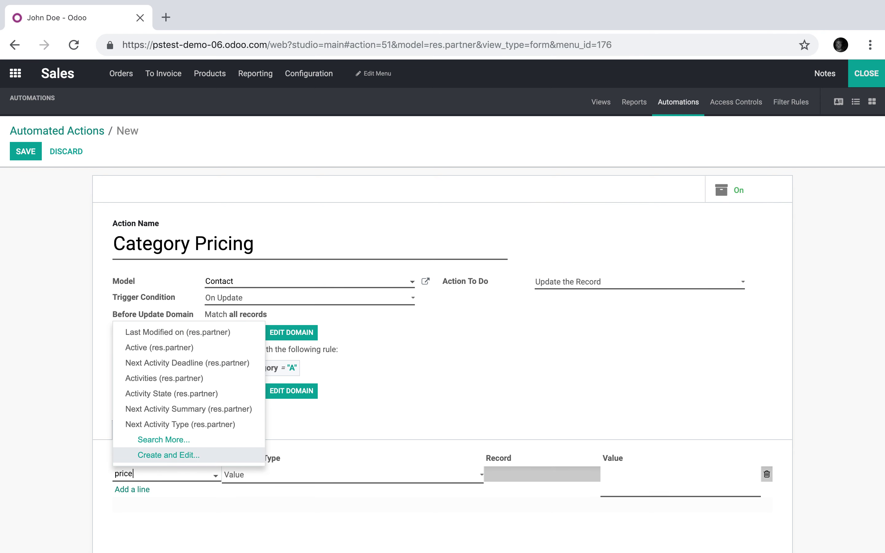
click(181, 486)
click(336, 477)
click(342, 496)
click(361, 480)
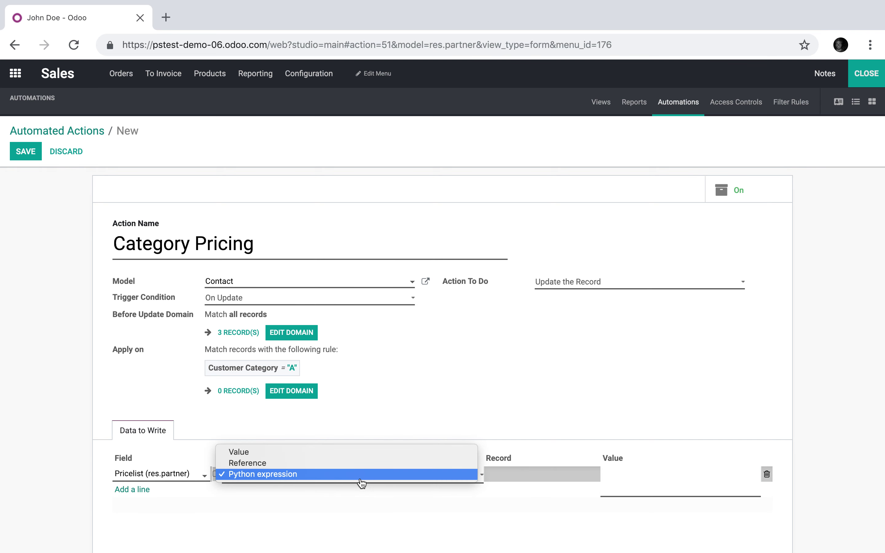
click(369, 464)
- Set its value to Category A Pricing (USD), save the action and close Studio
click(513, 476)
click(525, 509)
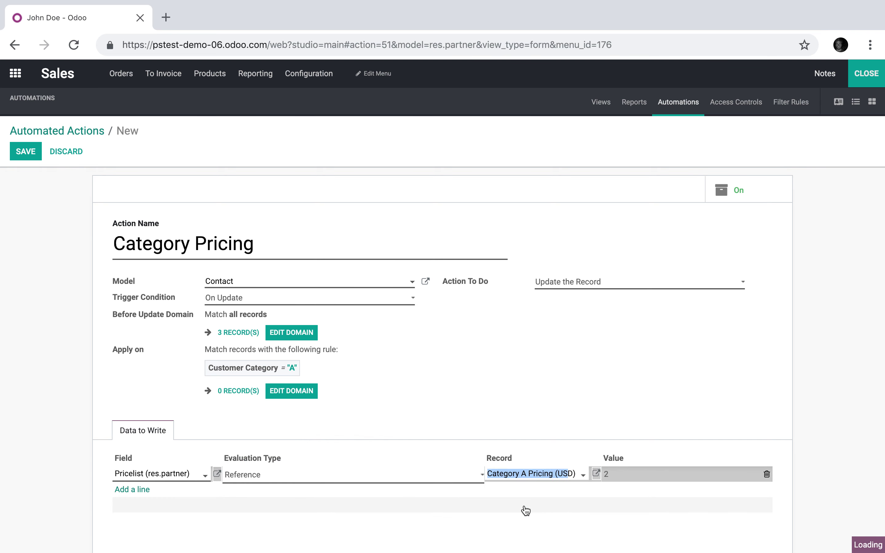
click(526, 510)
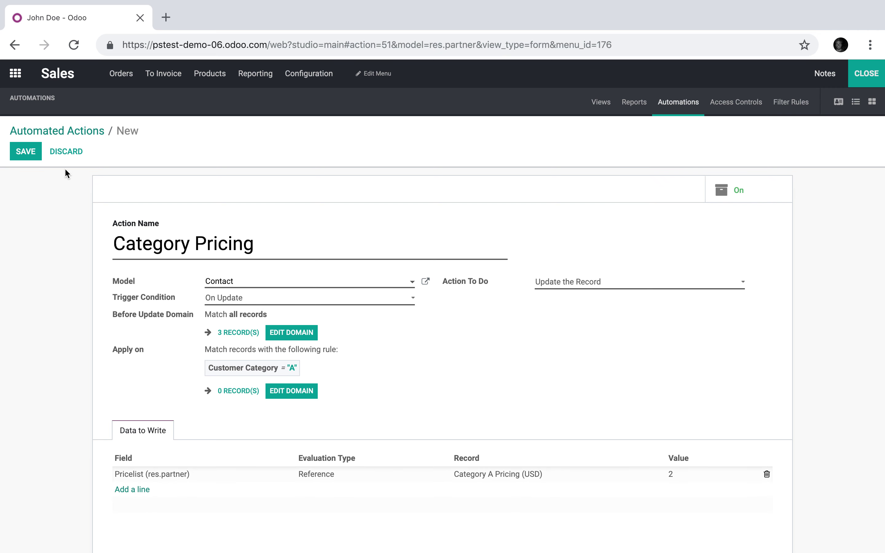
click(27, 153)
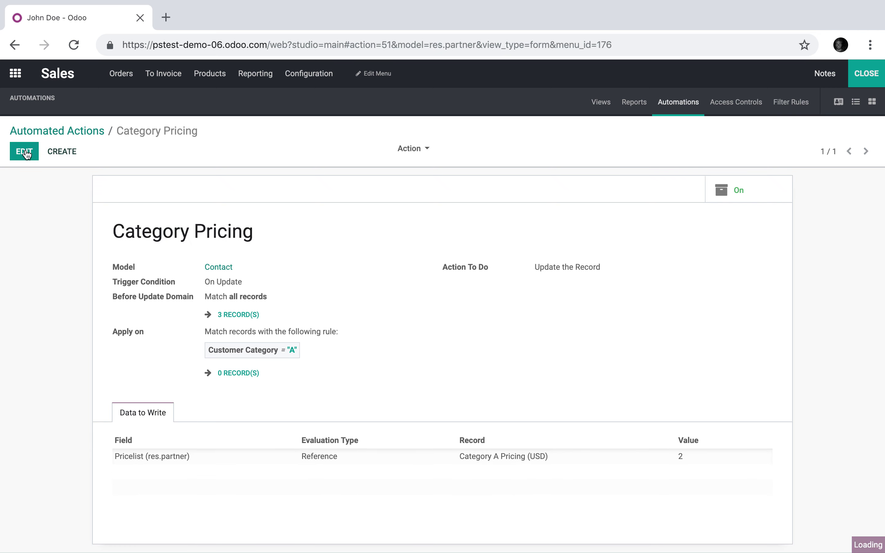
click(863, 82)
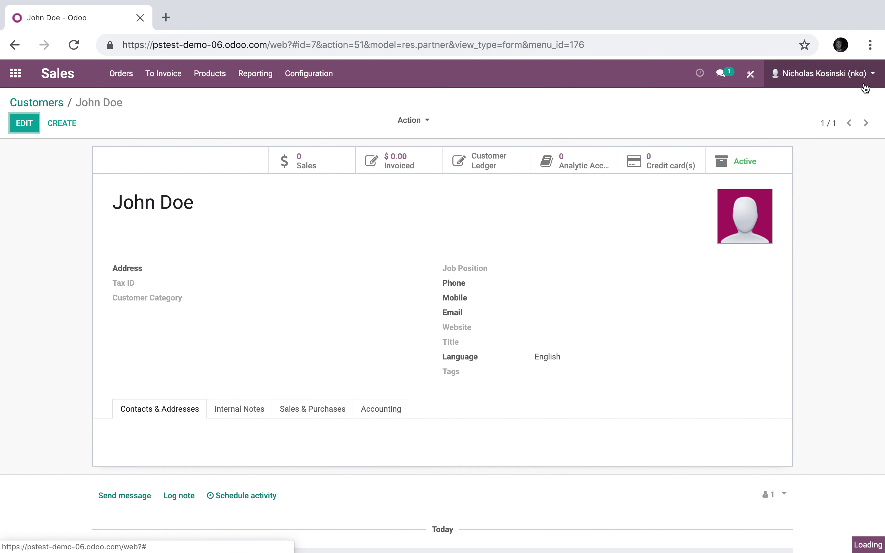
- Change the test customer's Customer Category to A, save, and confirm the pricelist shows Category A Pricing (USD)
click(25, 123)
click(324, 424)
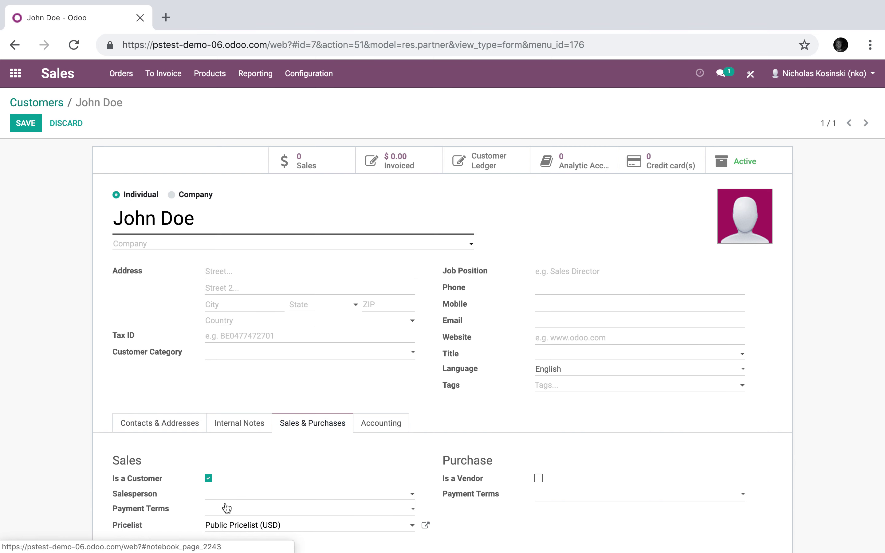
scroll(227, 507, down, 1)
click(186, 409)
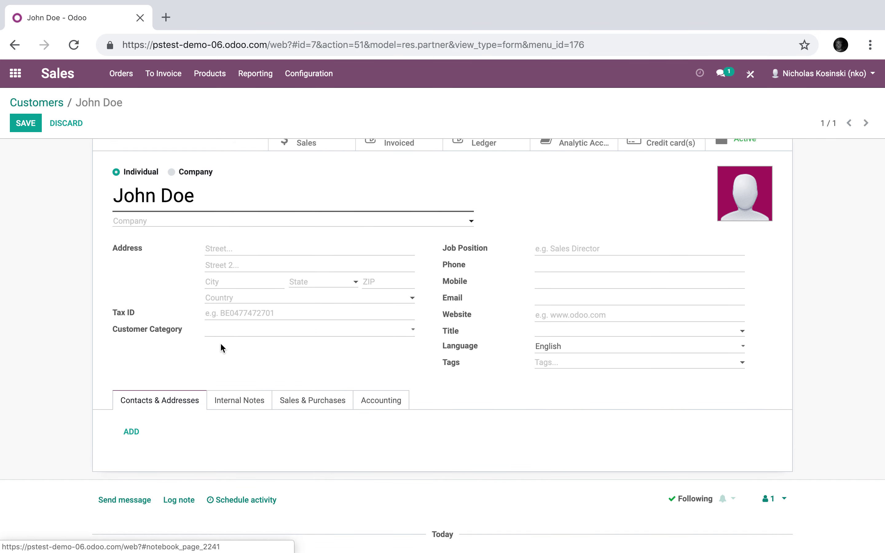
click(223, 332)
click(239, 345)
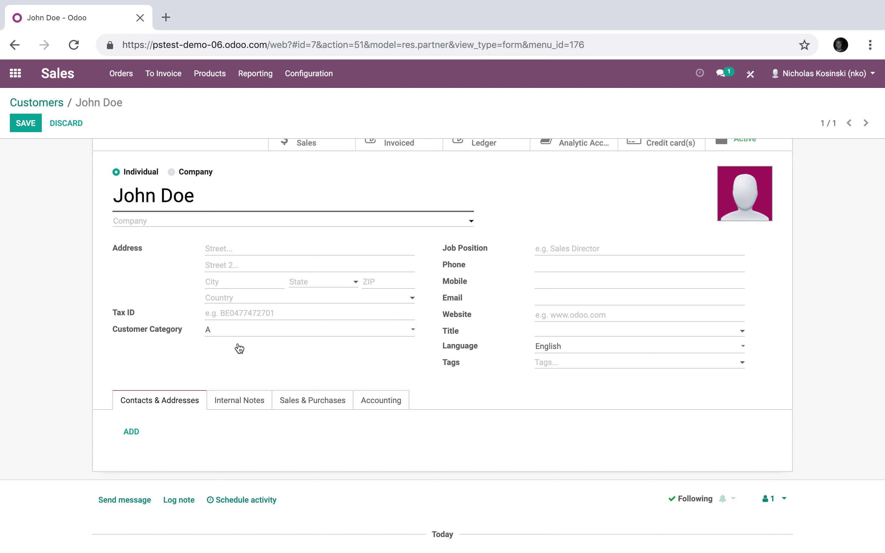
click(31, 130)
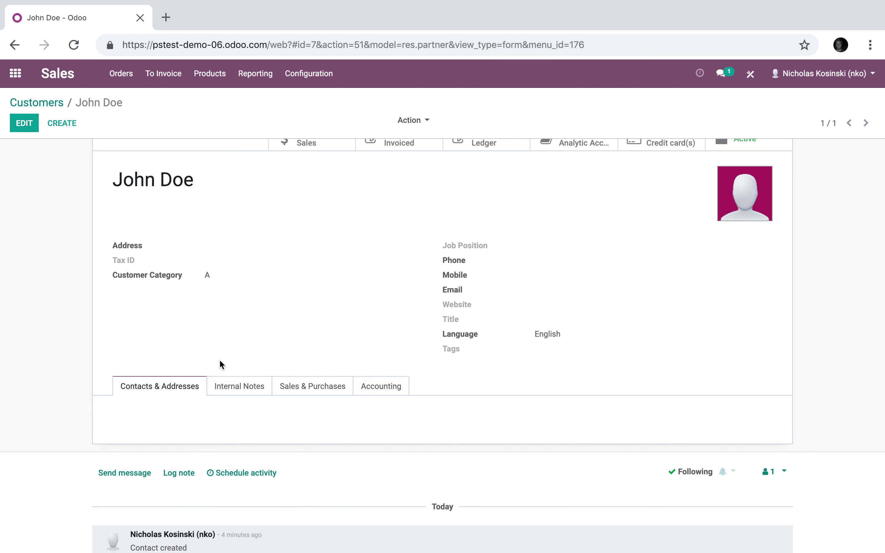
click(288, 387)
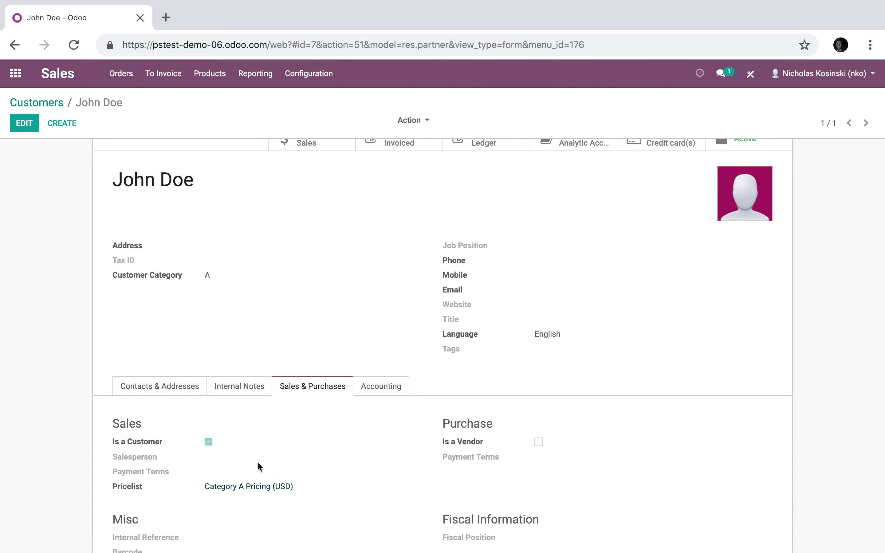
click(169, 386)
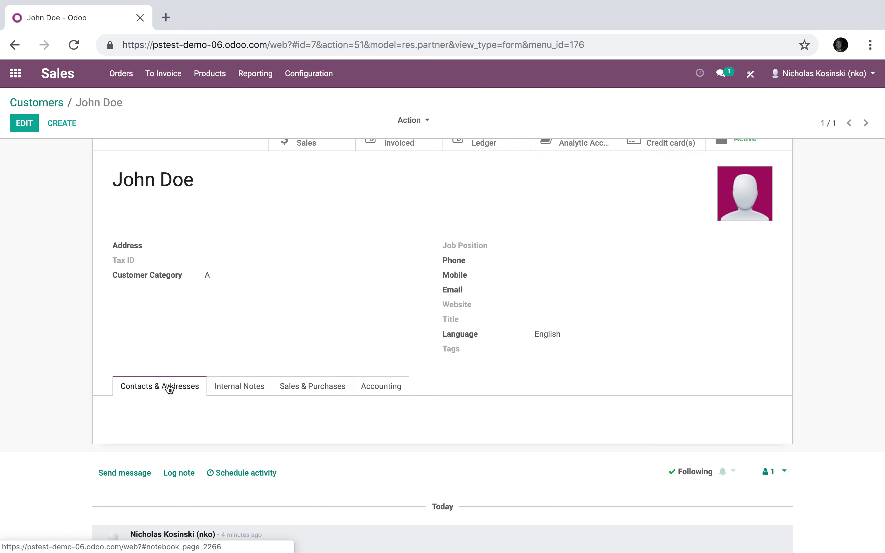
- Start a new quotation for the Category A customer from the sales orders list
click(117, 77)
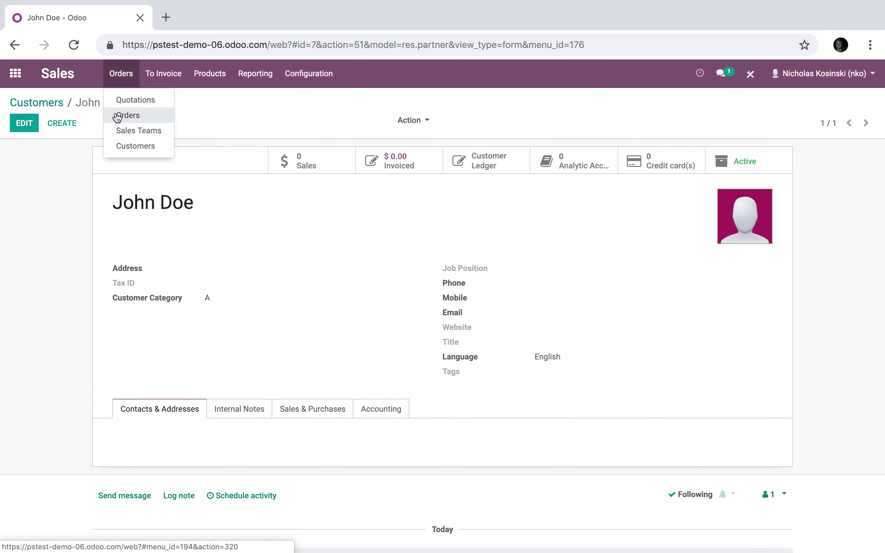
click(123, 115)
click(33, 126)
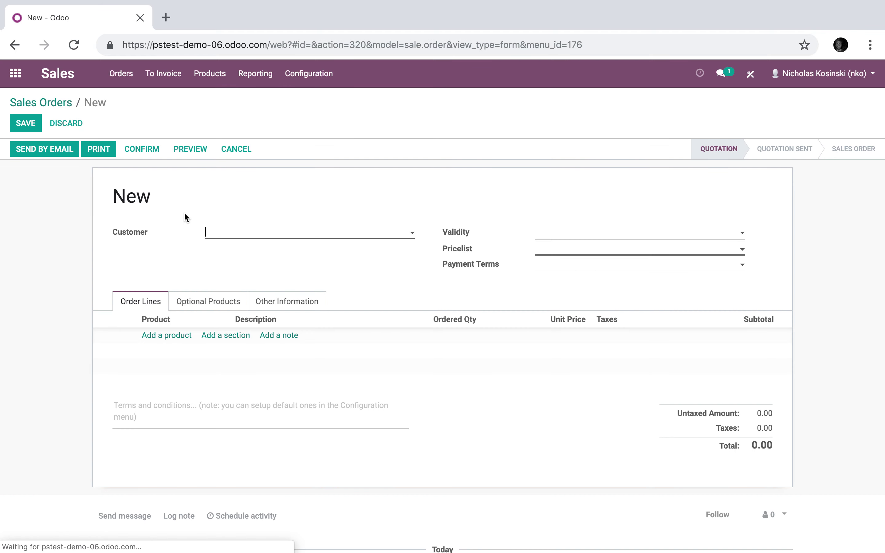
click(203, 238)
click(232, 251)
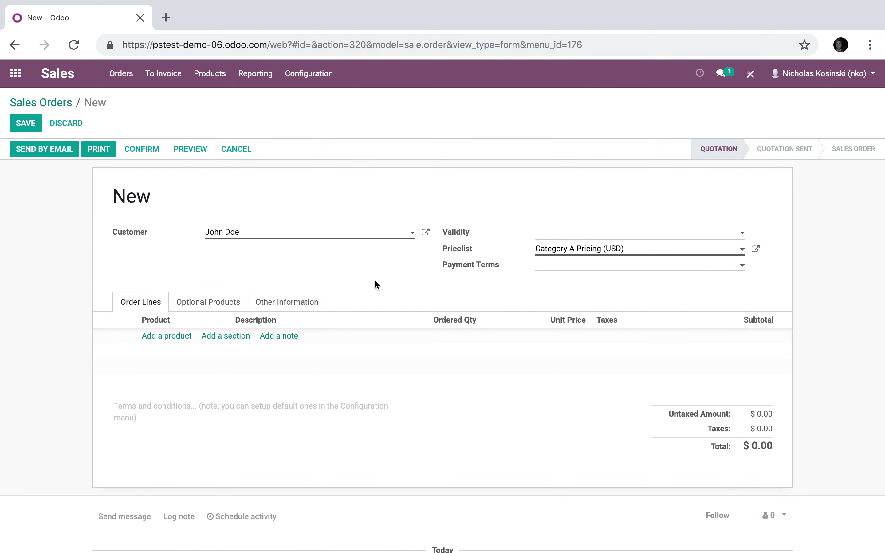
- Add Product X at 75.00, dismiss the inventory warning, and save the quotation
click(150, 336)
click(158, 334)
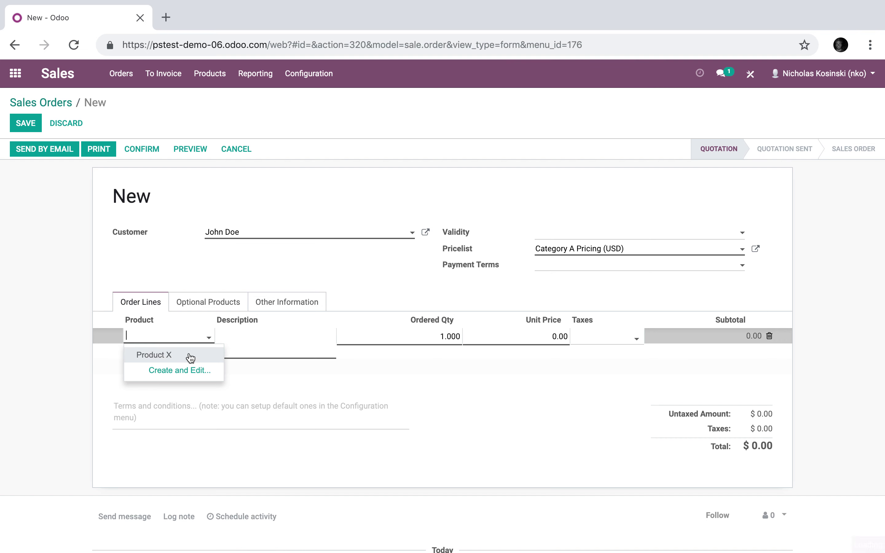
click(190, 358)
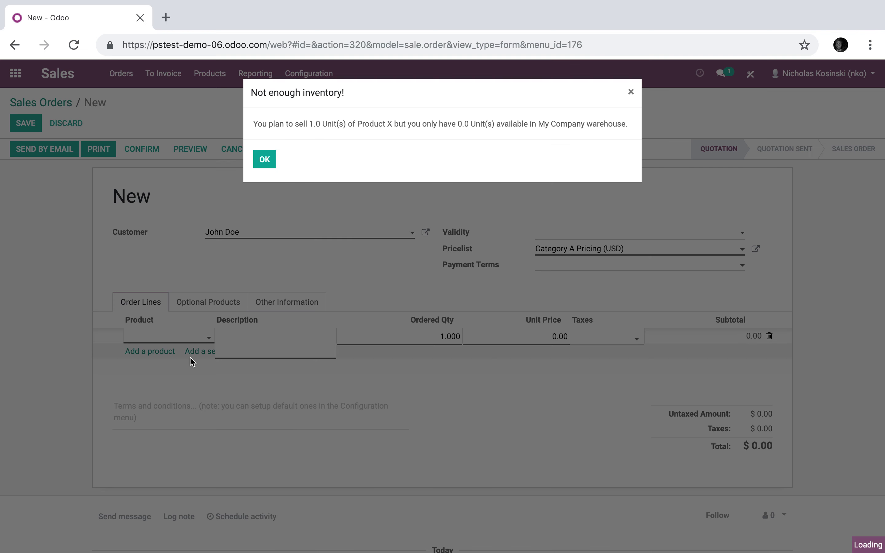
click(265, 162)
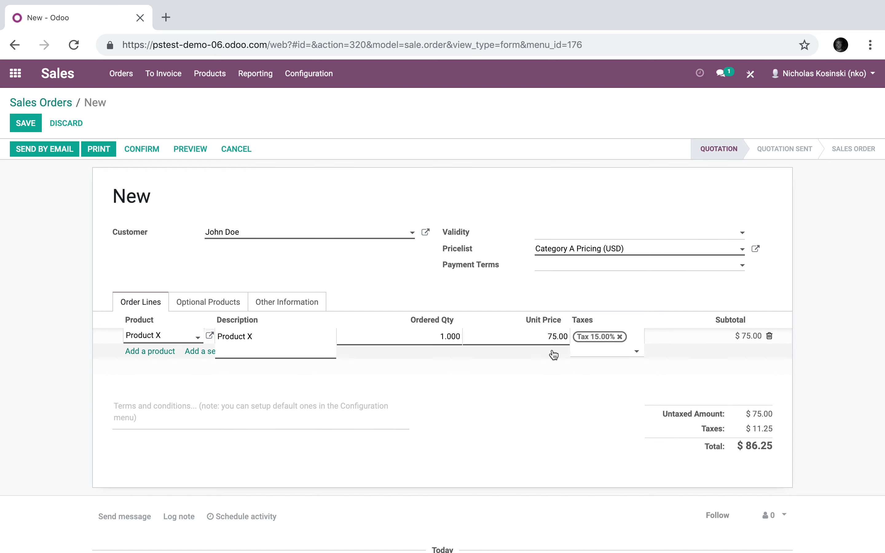
click(24, 125)
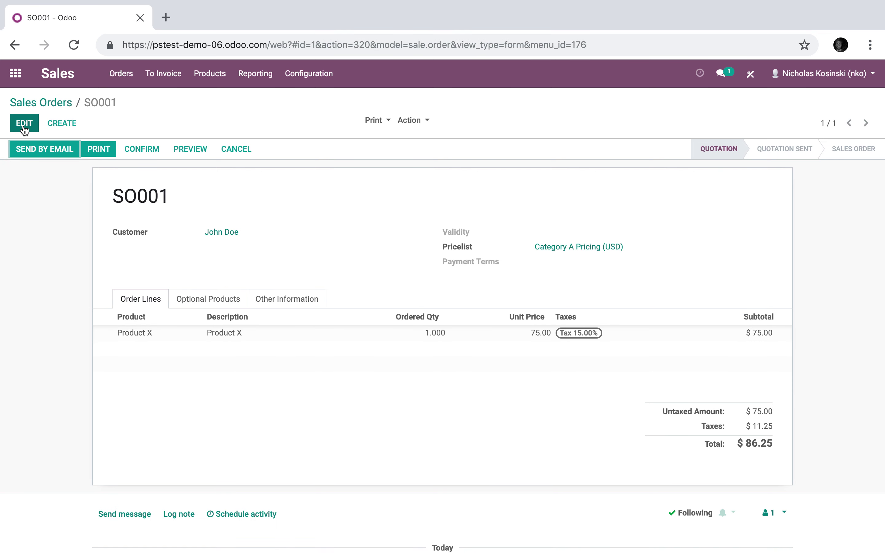
- Start a second quotation for a brand-new customer created by typing their full name
click(60, 124)
click(214, 234)
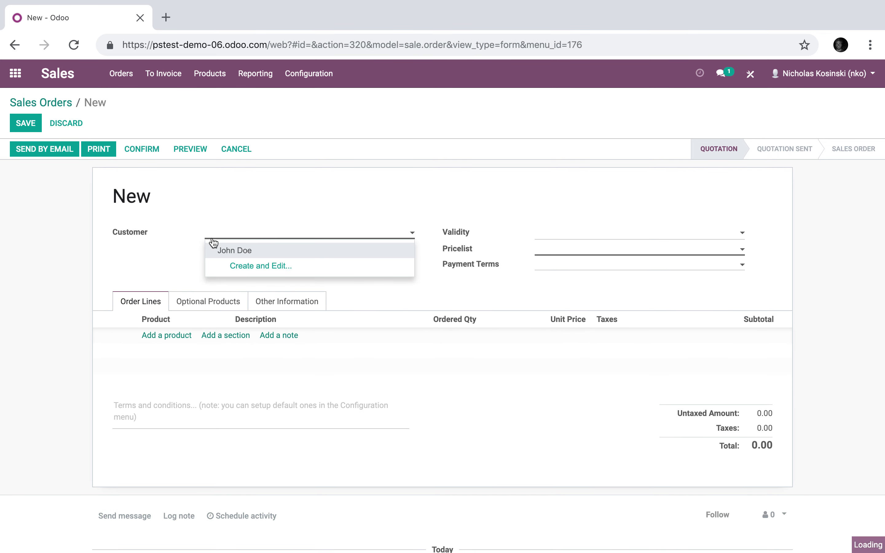
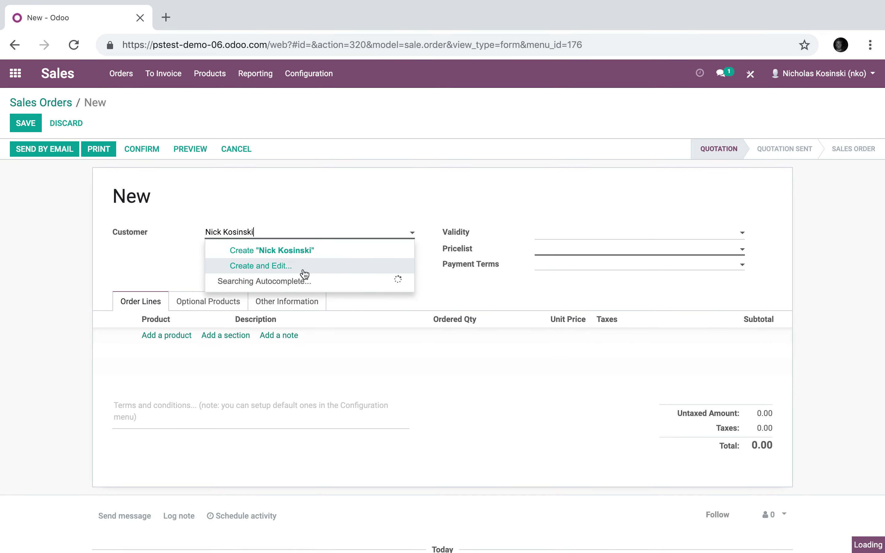
click(290, 254)
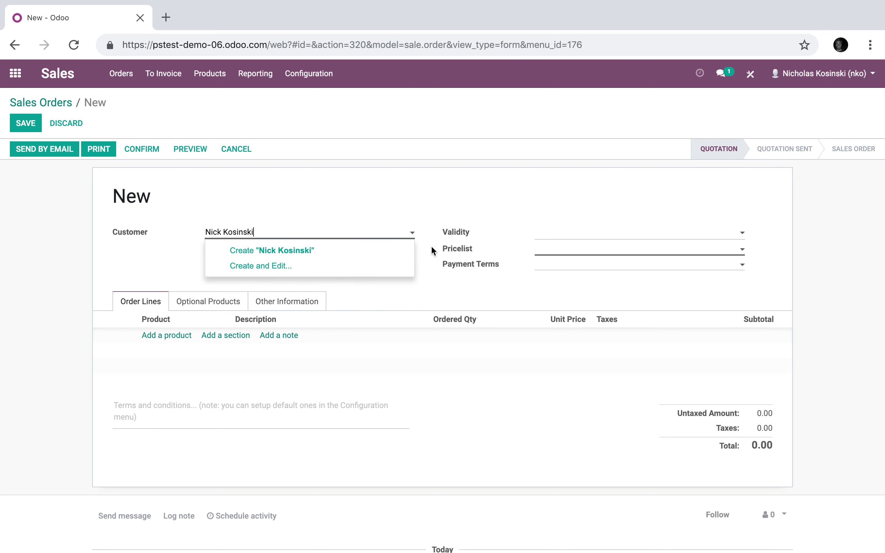
- Add Product X at 100.00 on Public Pricelist, save the quotation, and return to the home screen
click(156, 335)
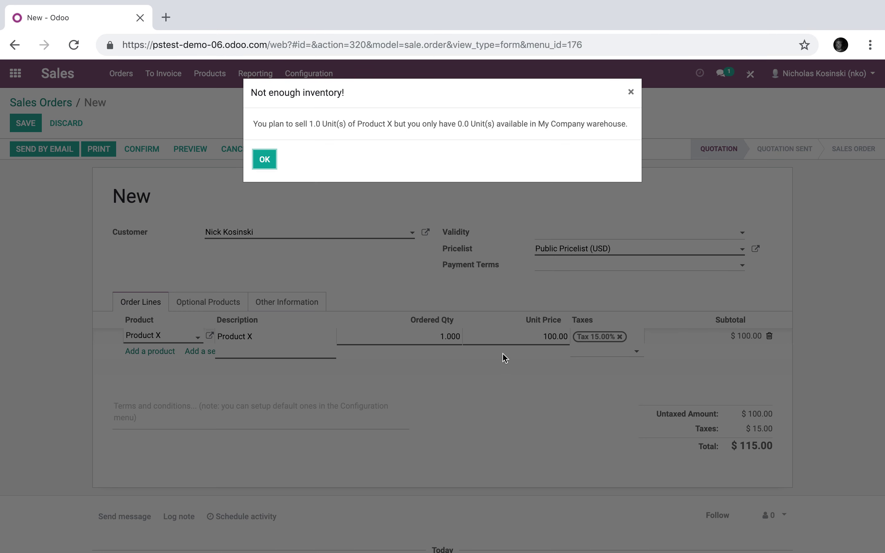
click(264, 160)
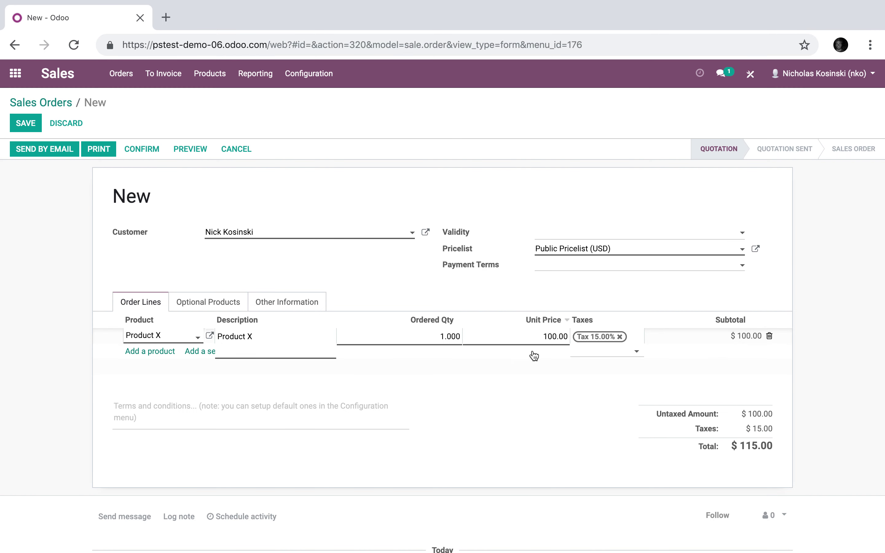
click(25, 123)
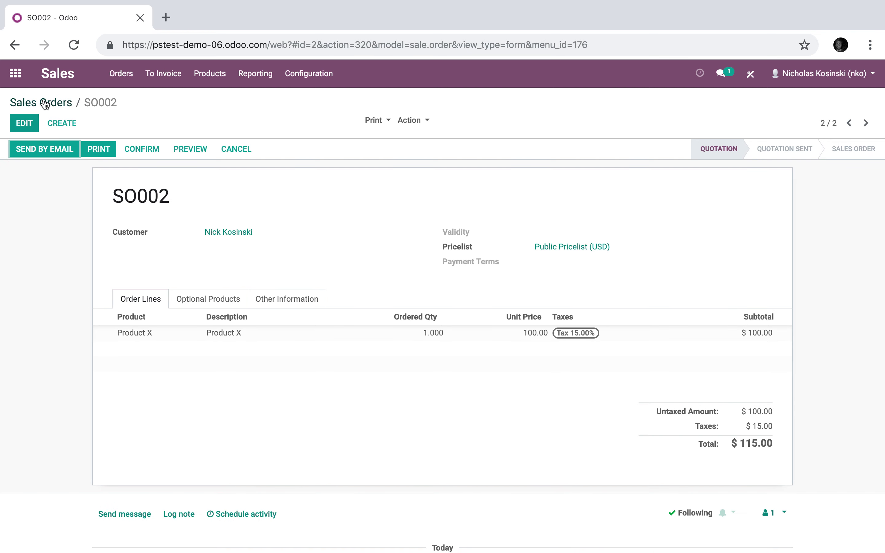
click(42, 103)
click(15, 74)
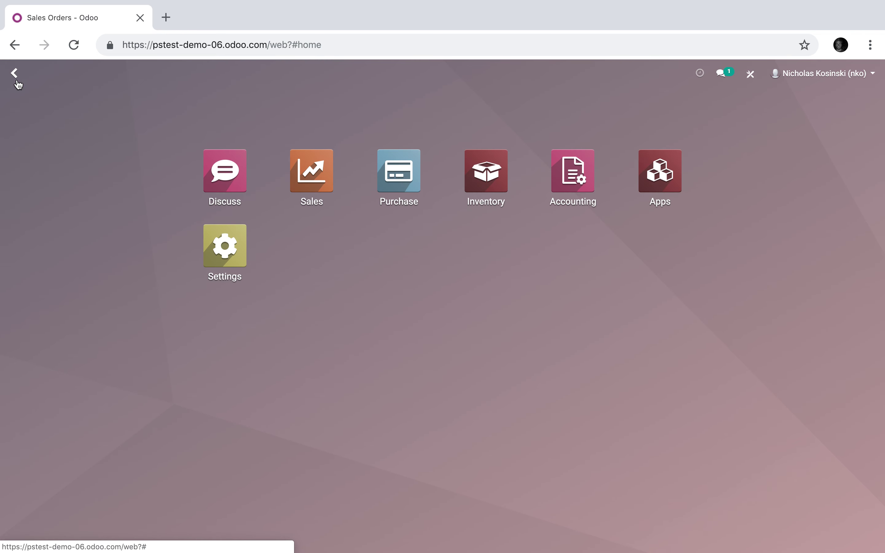